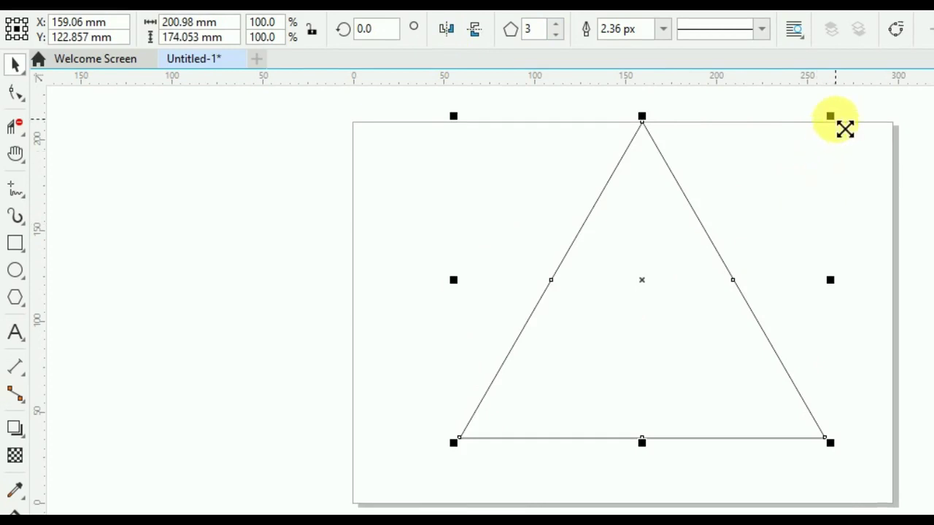
Step: Create a concentric copy of the triangle inside the original, scaled proportionally to about 38.9%
{"action": "left_click_drag", "start_coordinate": [832, 115], "coordinate": [743, 218]}
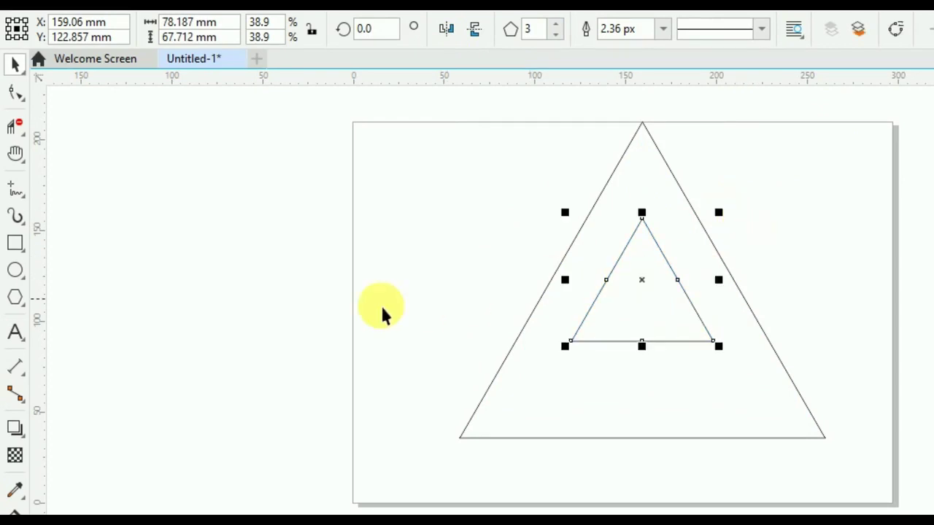
{"action": "left_click", "coordinate": [289, 304]}
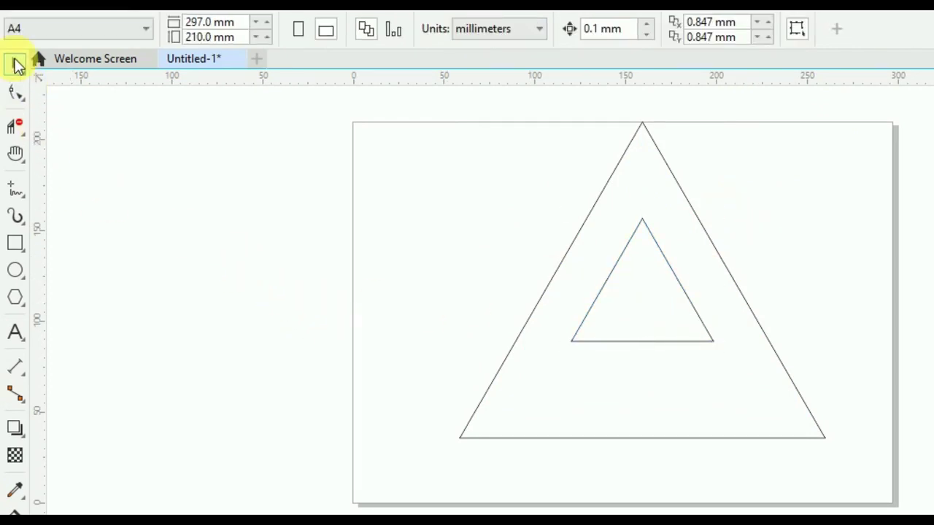
Step: Draw a rectangle about 230 × 68 mm from the inner triangle's base downward, extending past both sides of the large triangle
{"action": "left_click", "coordinate": [16, 245]}
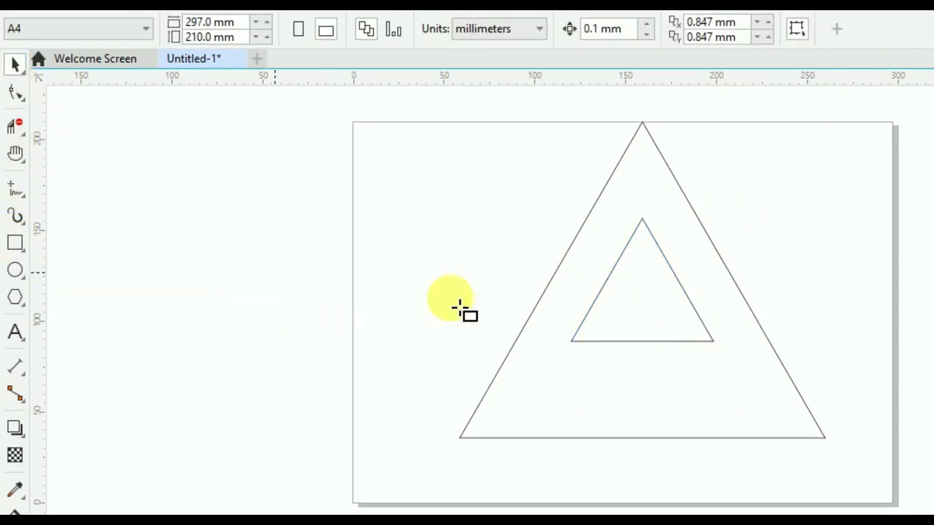
{"action": "left_click_drag", "start_coordinate": [570, 341], "coordinate": [850, 465]}
{"action": "left_click_drag", "start_coordinate": [566, 403], "coordinate": [432, 427]}
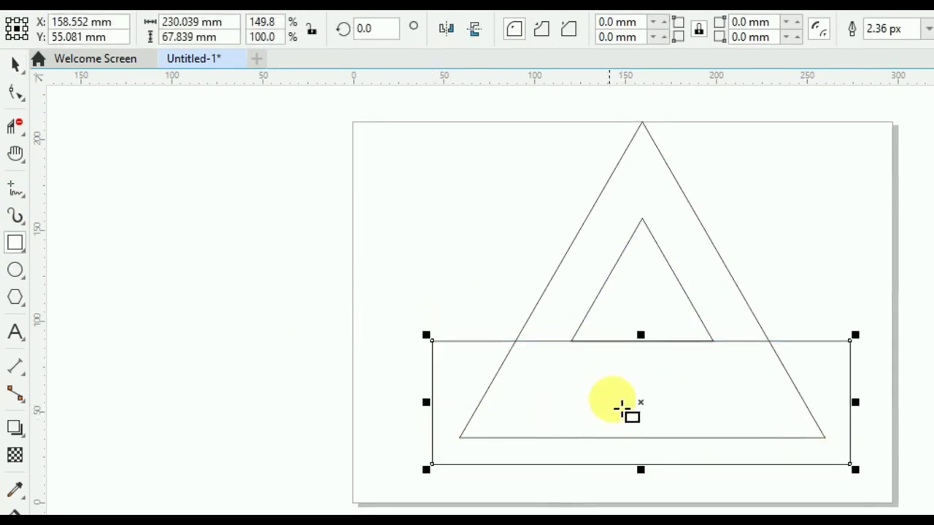
Step: Delete the virtual segments below the inner triangle's base with the rectangle's remains, and weld the remaining lines into one chevron
{"action": "left_click", "coordinate": [13, 131]}
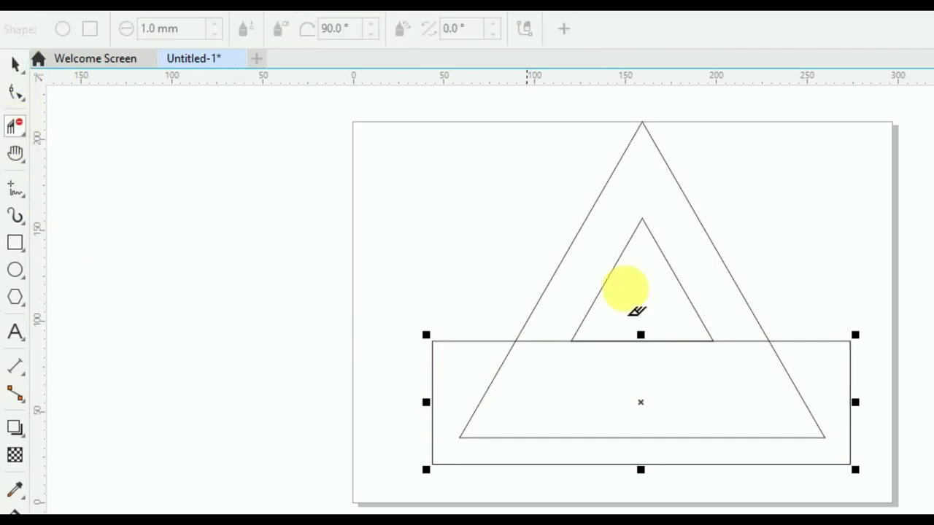
{"action": "mouse_move", "coordinate": [632, 338]}
{"action": "left_mouse_down"}
{"action": "mouse_move", "coordinate": [635, 404]}
{"action": "mouse_move", "coordinate": [658, 504]}
{"action": "left_mouse_up"}
{"action": "left_click", "coordinate": [14, 64]}
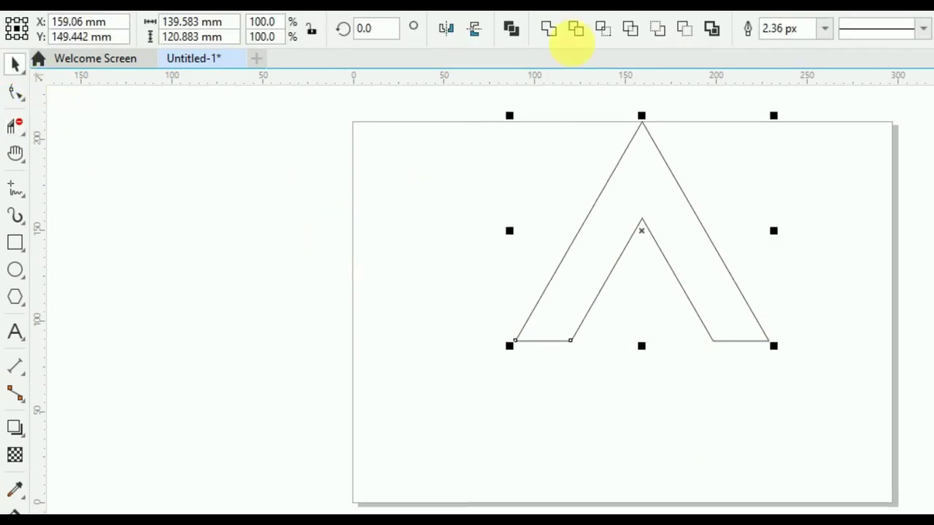
{"action": "left_click", "coordinate": [547, 36]}
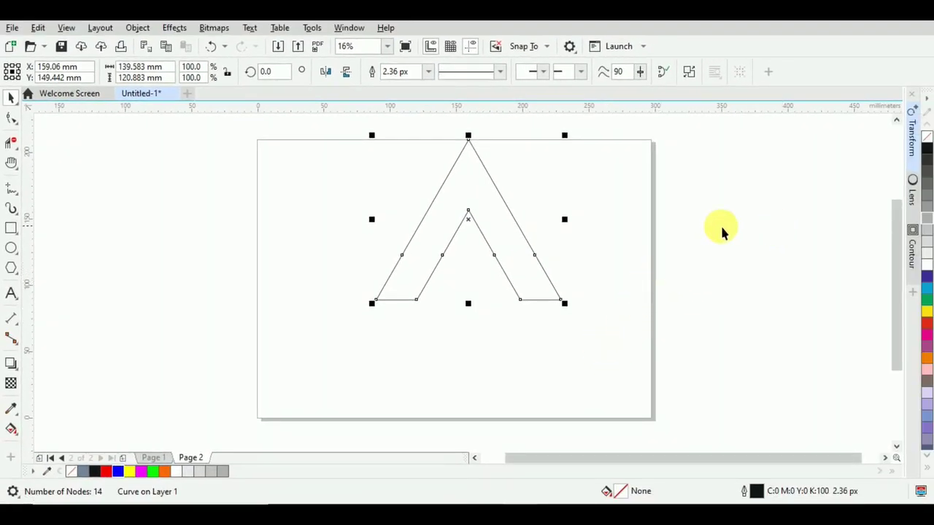
Step: Mirror one copy of the chevron vertically about its bottom centre at 100% scale and weld both halves into a diamond
{"action": "left_click", "coordinate": [911, 131]}
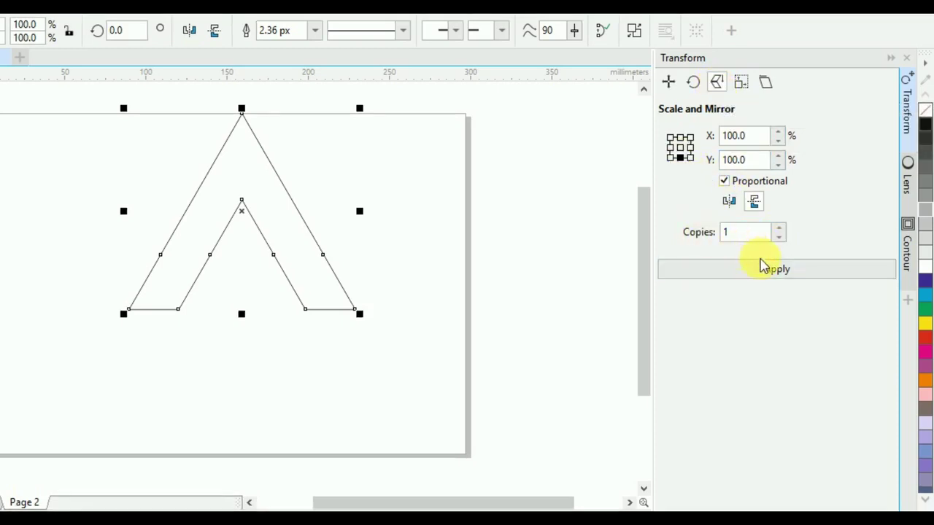
{"action": "left_click", "coordinate": [753, 202]}
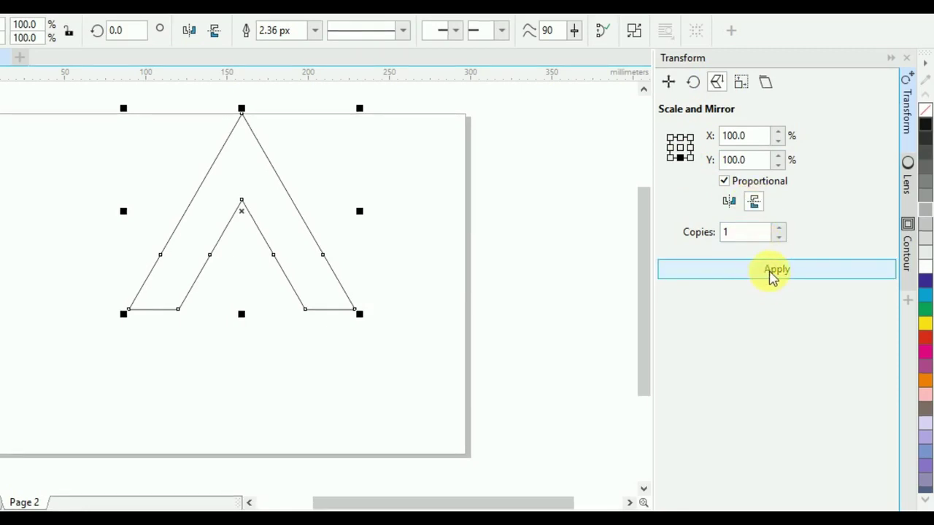
{"action": "left_click", "coordinate": [774, 271]}
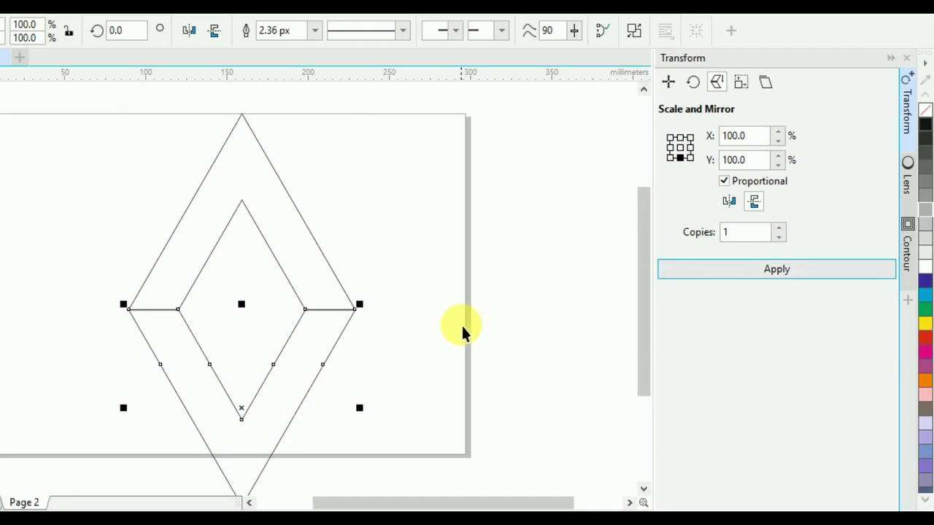
{"action": "left_click", "coordinate": [265, 212]}
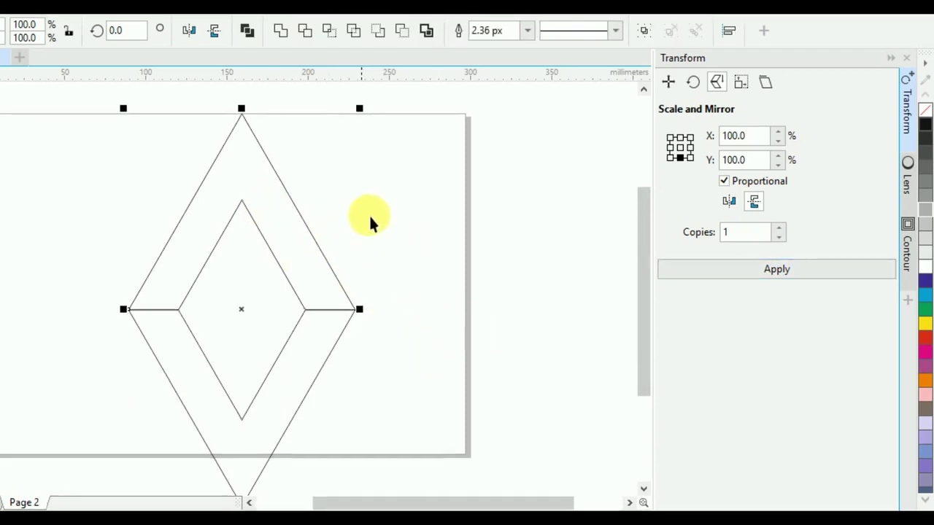
{"action": "left_click", "coordinate": [281, 33]}
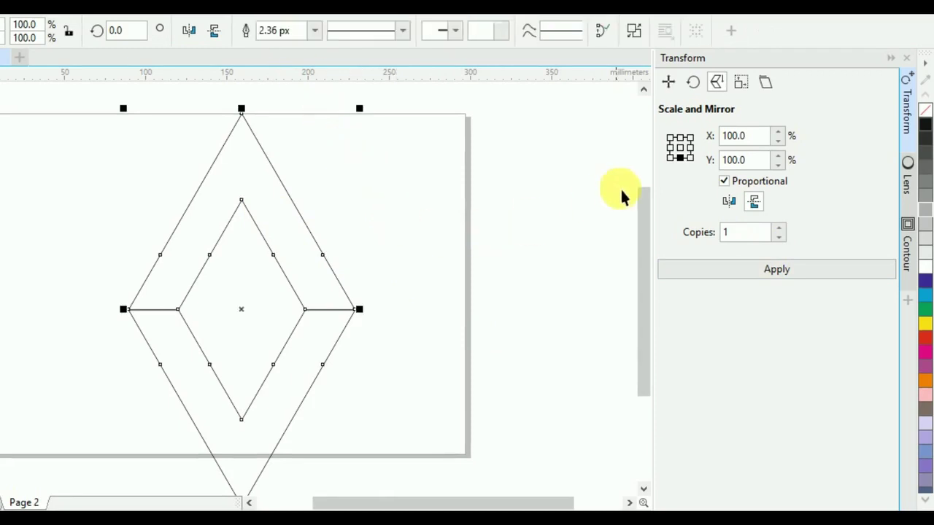
Step: Rotate the diamond by 120° around its centre with 2 copies to form a six-pointed star
{"action": "left_click", "coordinate": [694, 84]}
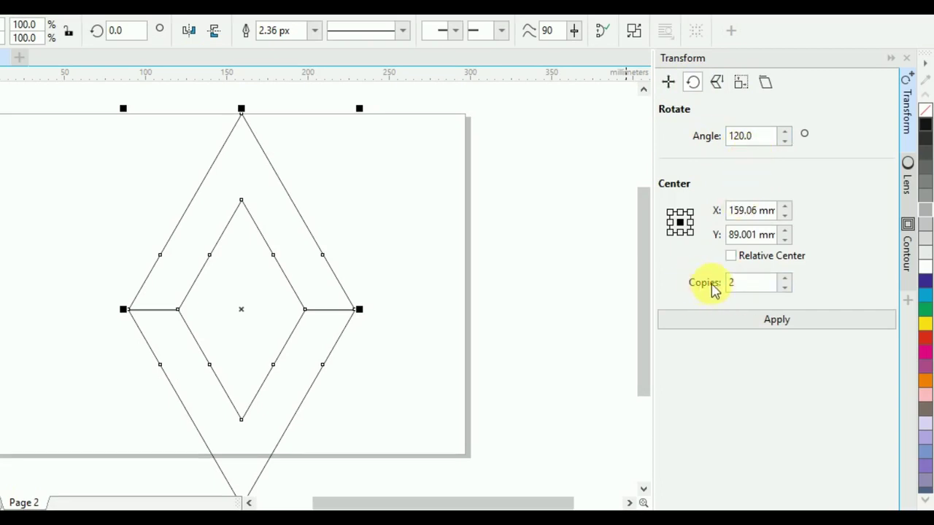
{"action": "left_click", "coordinate": [777, 324]}
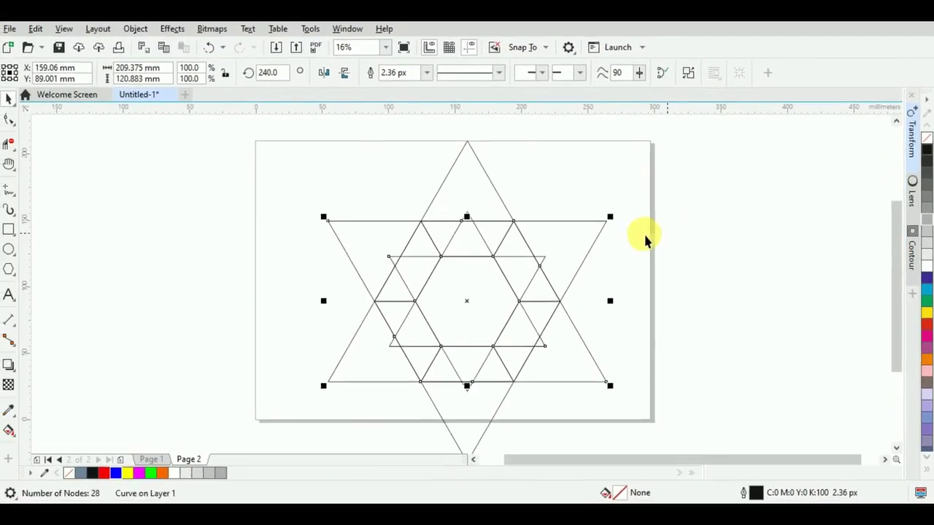
{"action": "left_click", "coordinate": [111, 230]}
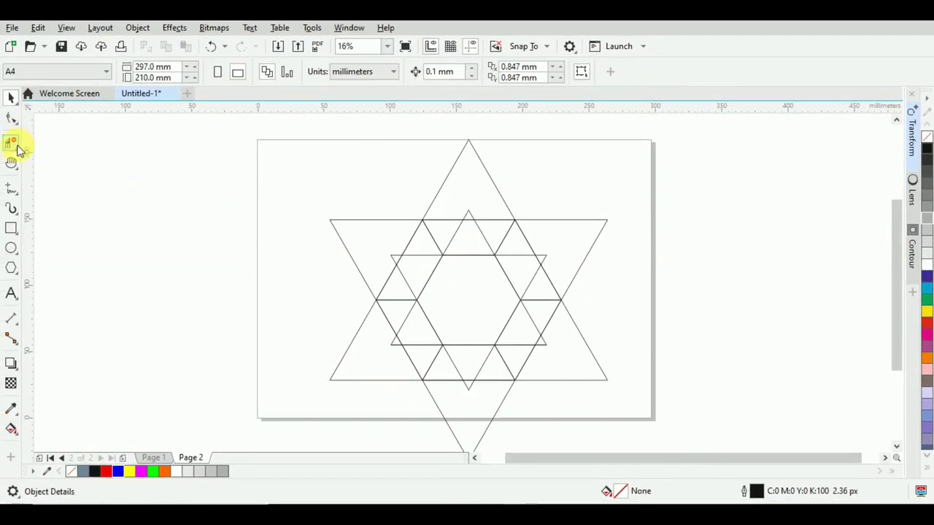
Step: Delete the overlapping virtual segments inside the star's top and upper-right arms so the two bands interlace
{"action": "left_click", "coordinate": [10, 146]}
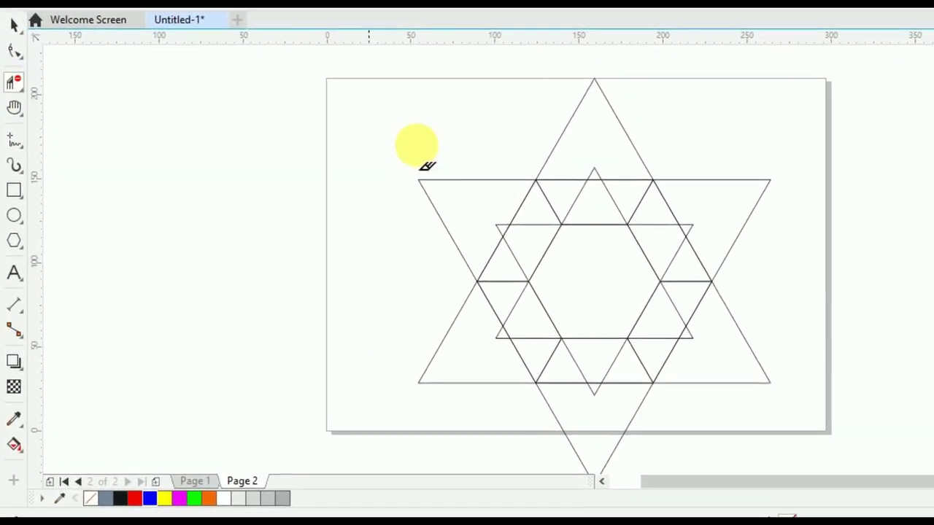
{"action": "left_click", "coordinate": [527, 228]}
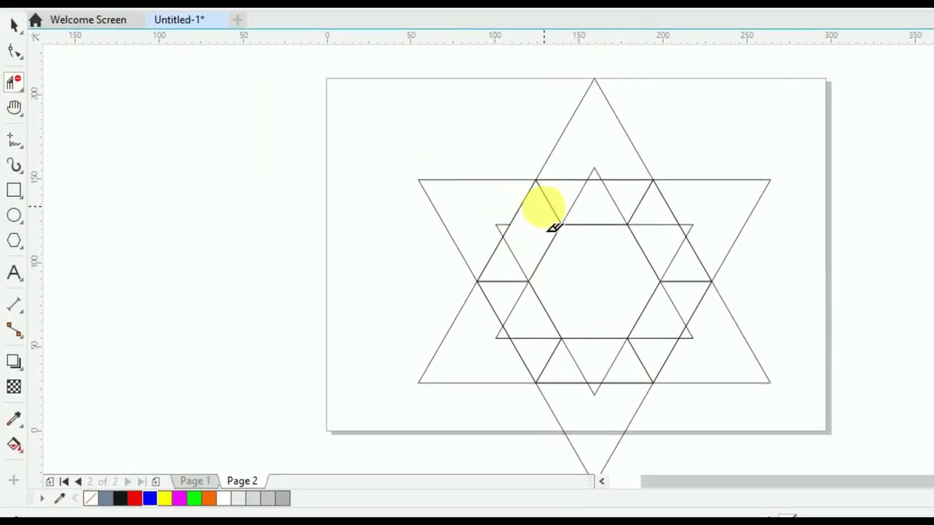
{"action": "left_click", "coordinate": [551, 225]}
{"action": "left_click", "coordinate": [560, 179]}
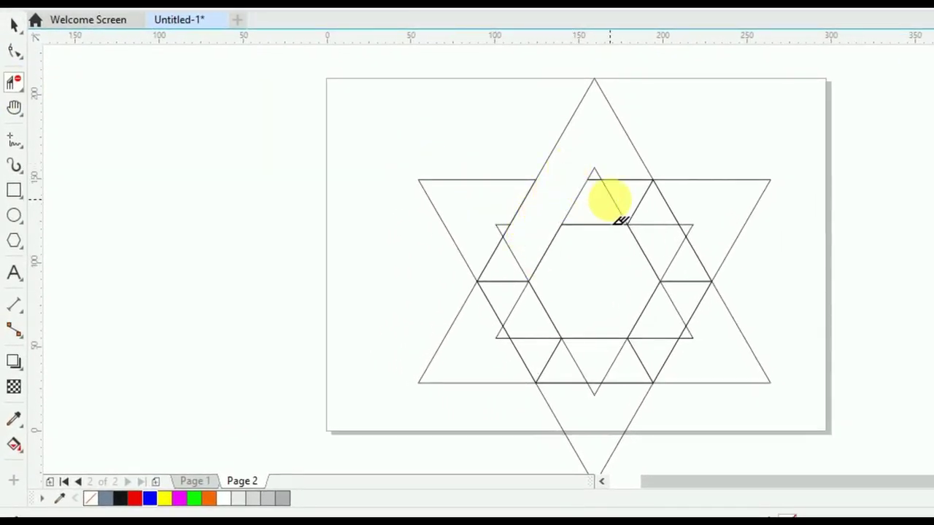
{"action": "left_click", "coordinate": [613, 202]}
{"action": "left_click", "coordinate": [665, 217]}
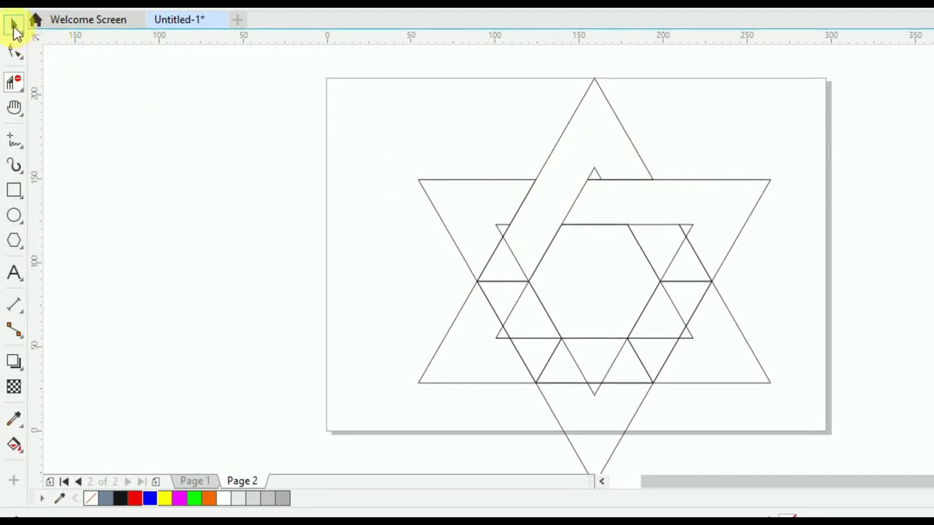
{"action": "left_click", "coordinate": [14, 26]}
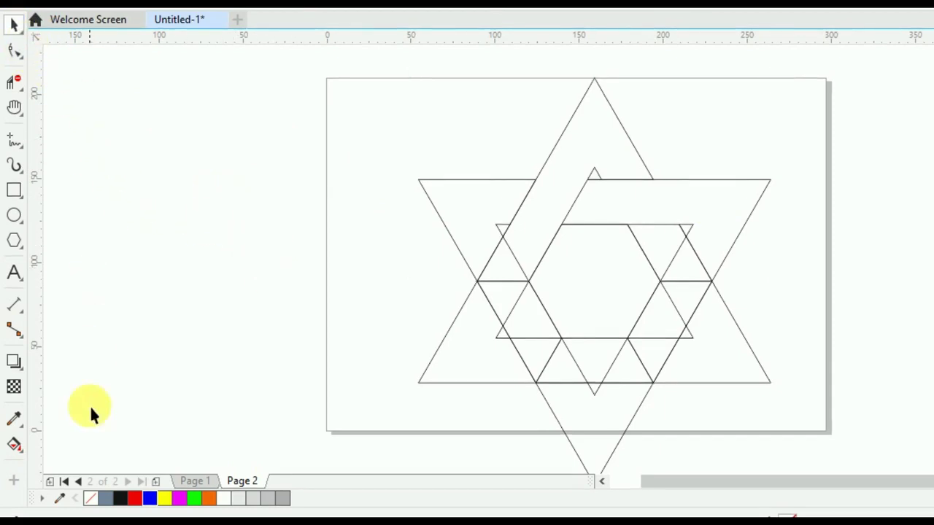
Step: Smart Fill the star's top band and the adjoining upper-right band with blue-grey
{"action": "left_click", "coordinate": [24, 453]}
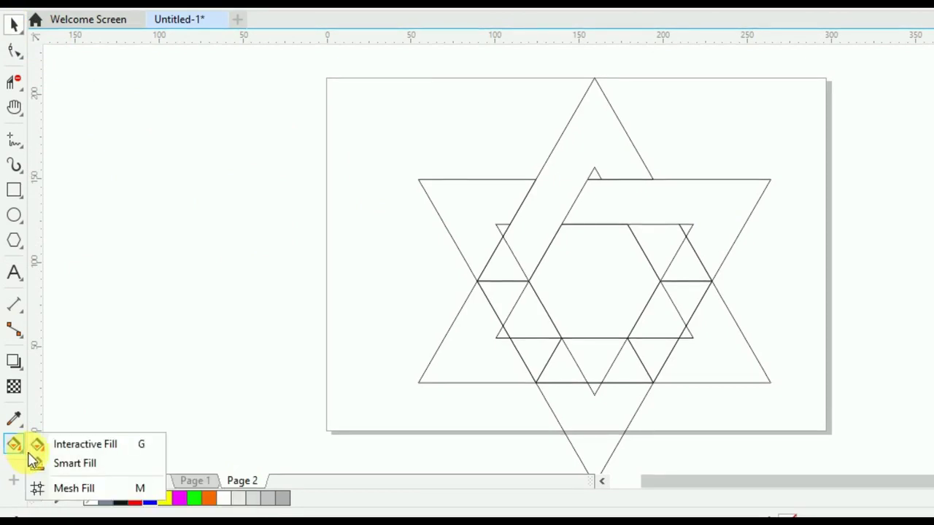
{"action": "left_click", "coordinate": [80, 464]}
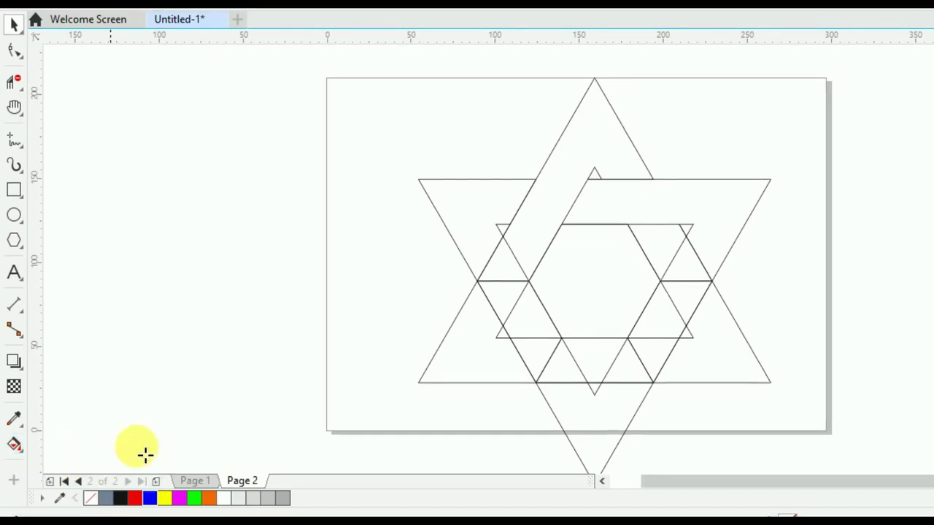
{"action": "left_click", "coordinate": [569, 181]}
{"action": "left_click", "coordinate": [624, 208]}
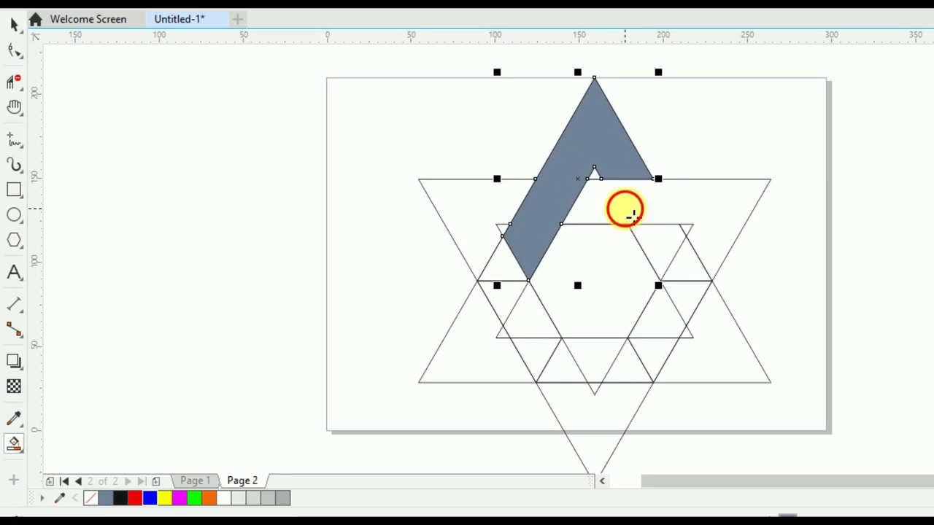
{"action": "left_click", "coordinate": [14, 25]}
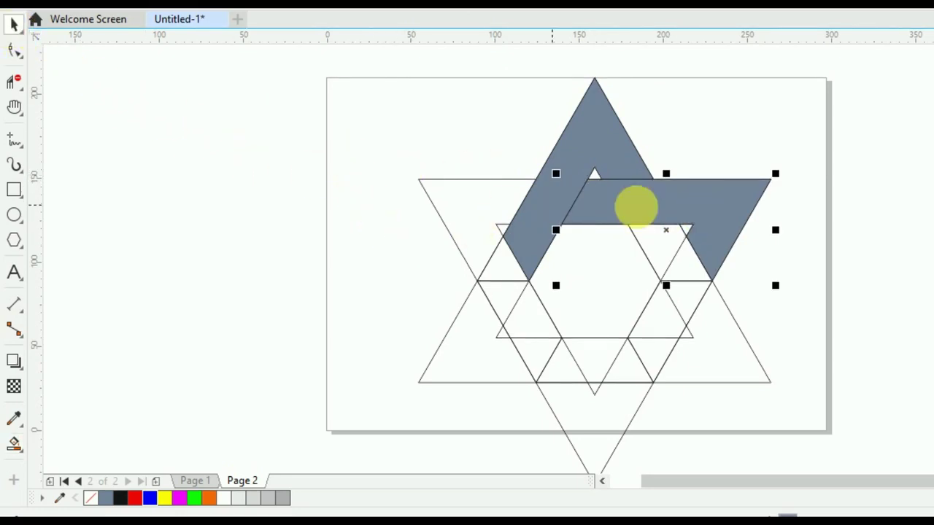
Step: Move the rotation centres of both filled bands to the centre of the star
{"action": "left_click", "coordinate": [717, 212]}
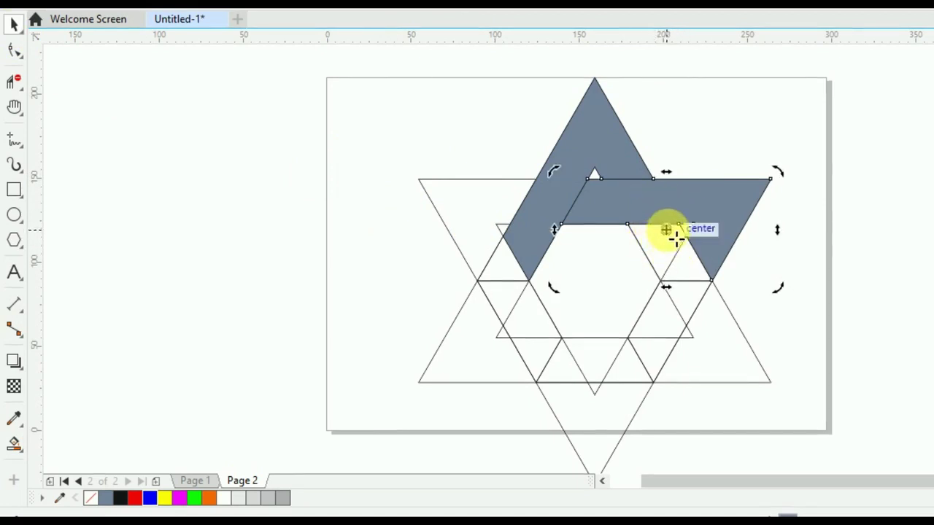
{"action": "left_click_drag", "start_coordinate": [677, 236], "coordinate": [608, 281]}
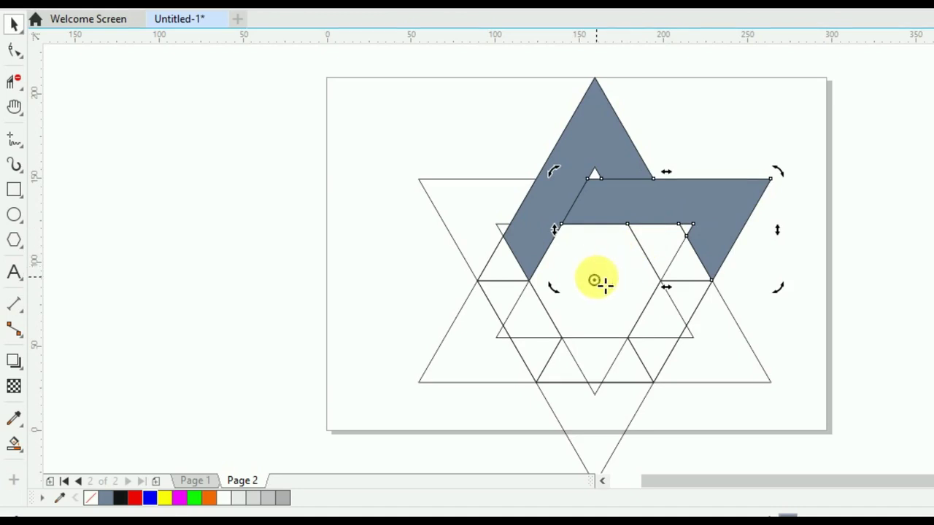
{"action": "left_click", "coordinate": [697, 135]}
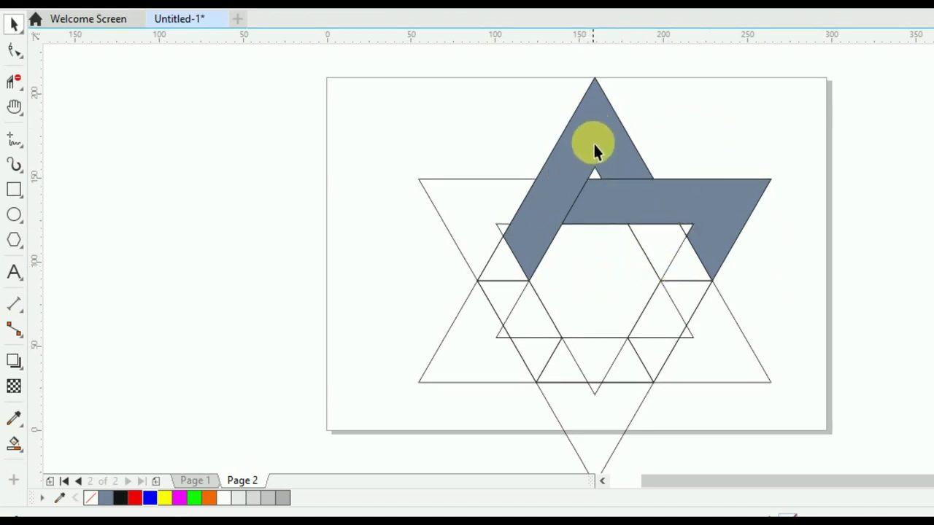
{"action": "left_click", "coordinate": [593, 140]}
{"action": "left_click", "coordinate": [595, 146]}
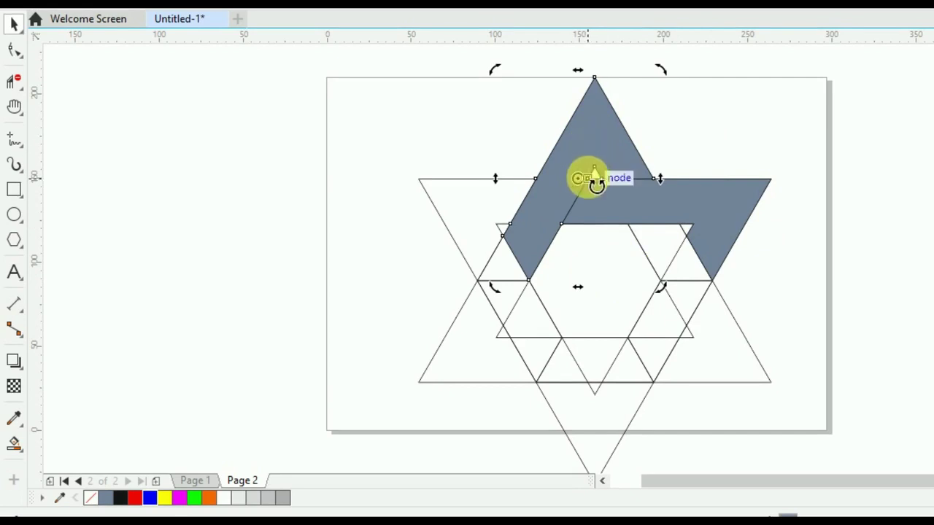
{"action": "left_click_drag", "start_coordinate": [586, 190], "coordinate": [604, 289]}
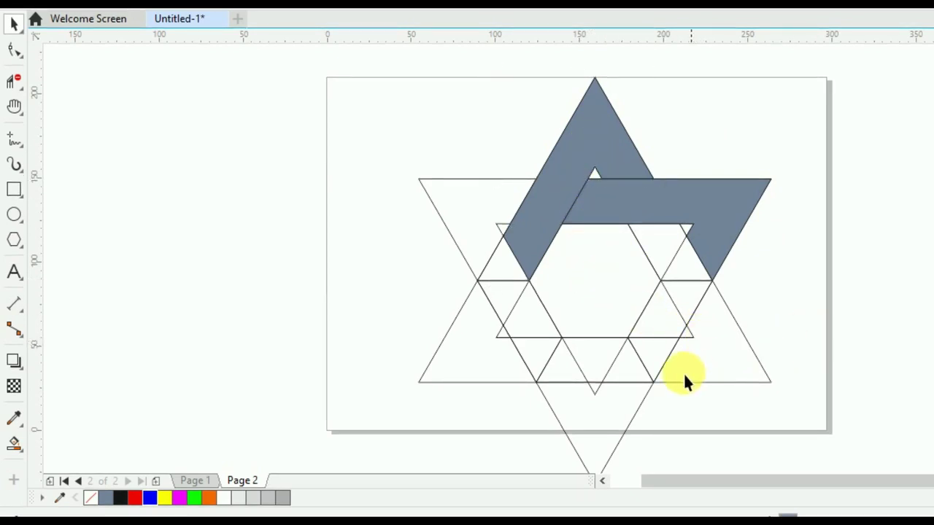
Step: Delete the unfilled star construction lines, keeping only the two filled bands
{"action": "left_click", "coordinate": [654, 378]}
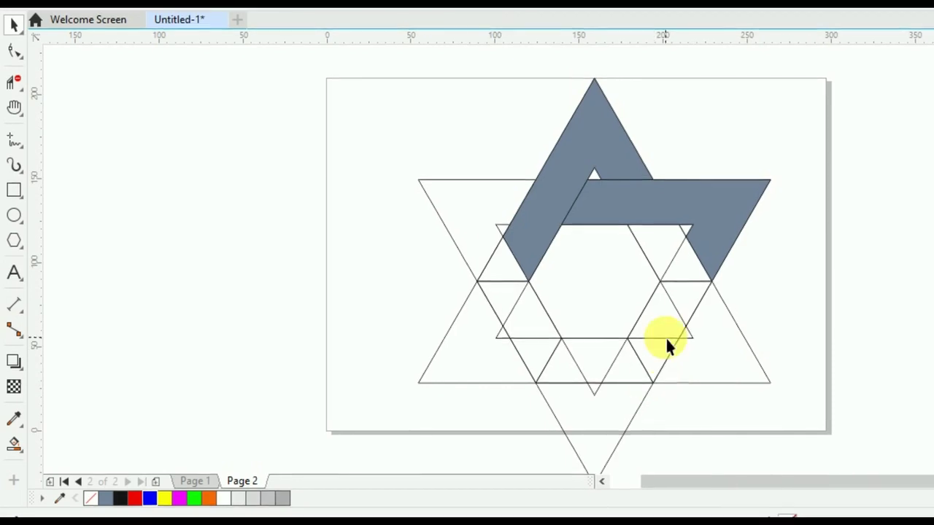
{"action": "right_click", "coordinate": [673, 346]}
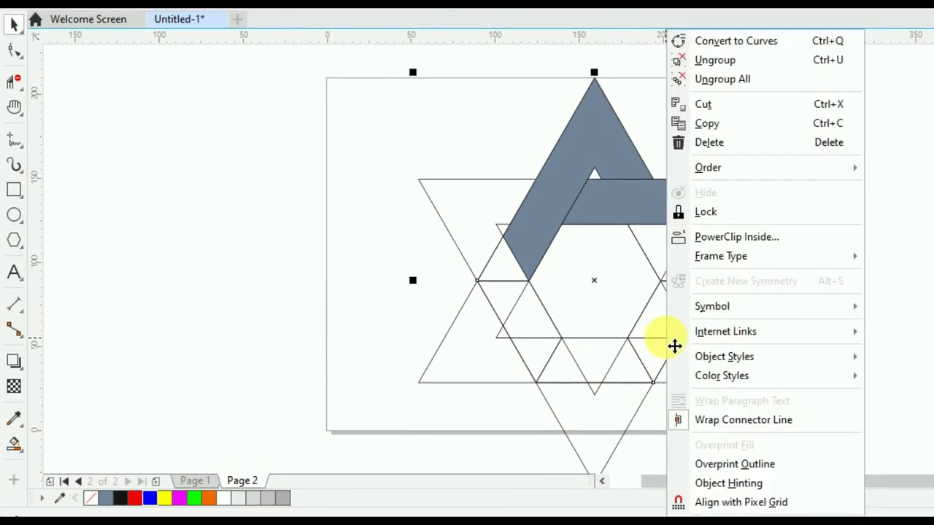
{"action": "left_click", "coordinate": [710, 144]}
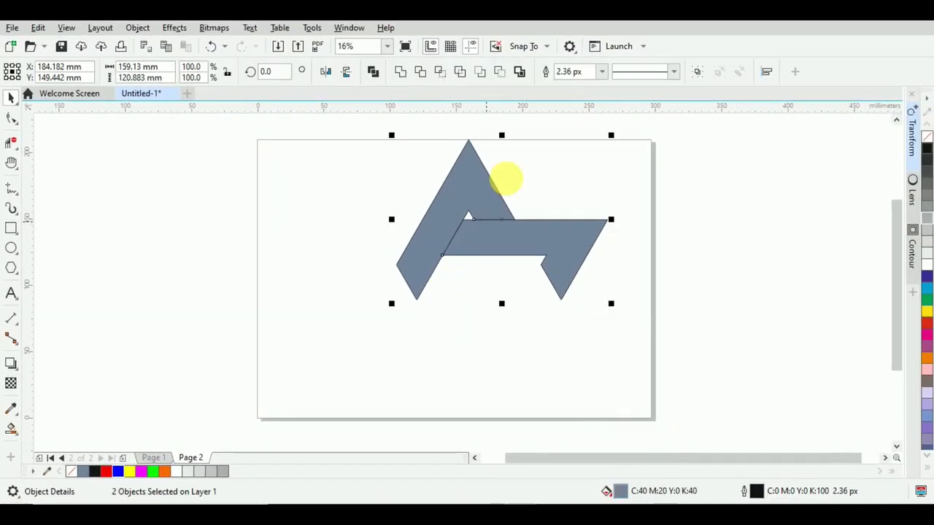
Step: Set the outline width of both filled bands to None
{"action": "left_click", "coordinate": [603, 72]}
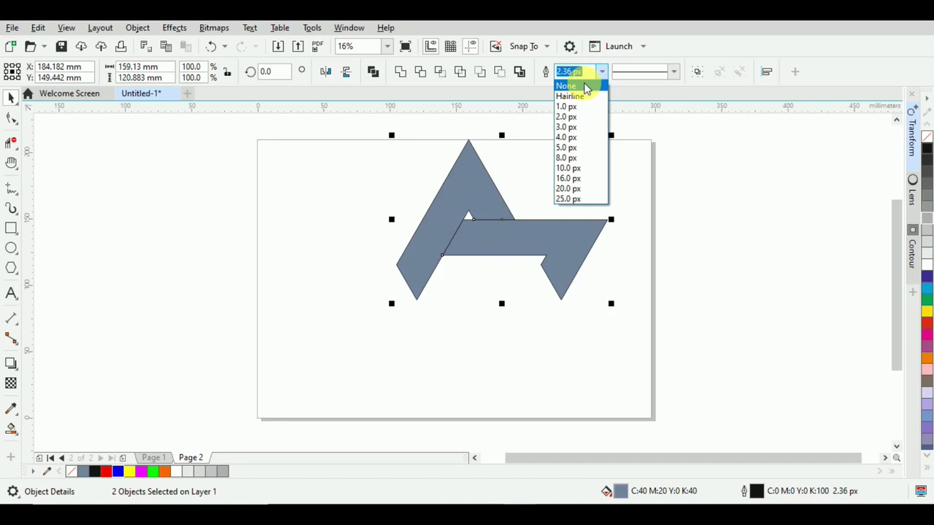
{"action": "left_click", "coordinate": [586, 89]}
Step: Apply a diagonal linear fountain fill across the star's top band, black at both ends with red in the middle
{"action": "left_click", "coordinate": [431, 281]}
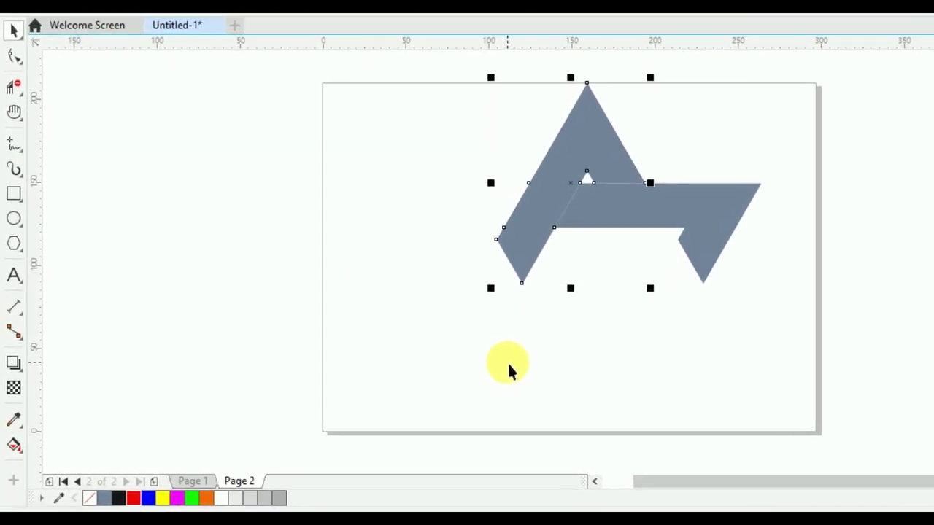
{"action": "key", "text": "g"}
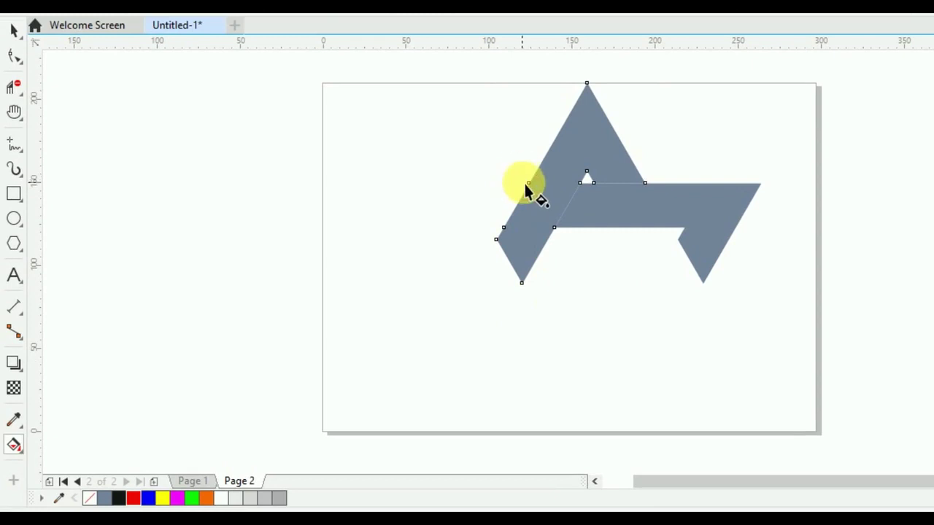
{"action": "left_click_drag", "start_coordinate": [524, 182], "coordinate": [590, 218]}
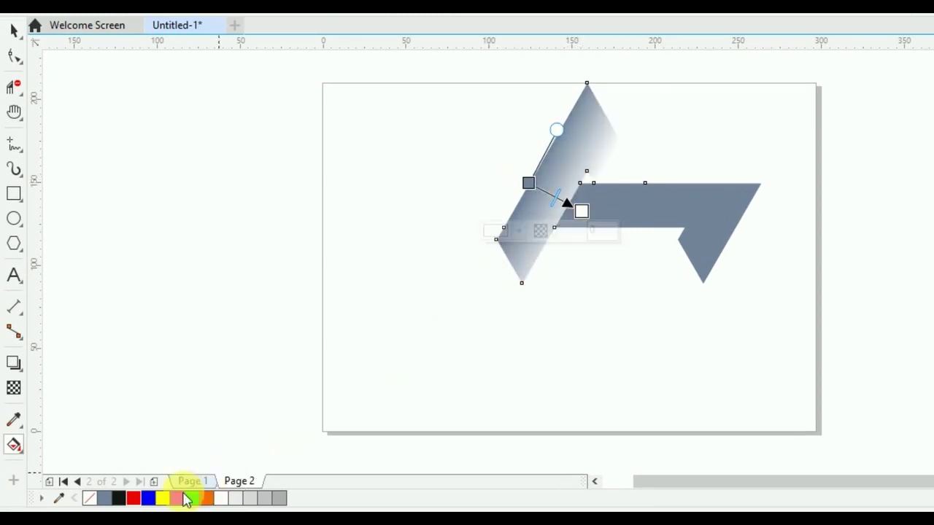
{"action": "left_click_drag", "start_coordinate": [116, 501], "coordinate": [527, 281]}
{"action": "left_click_drag", "start_coordinate": [579, 210], "coordinate": [580, 211]}
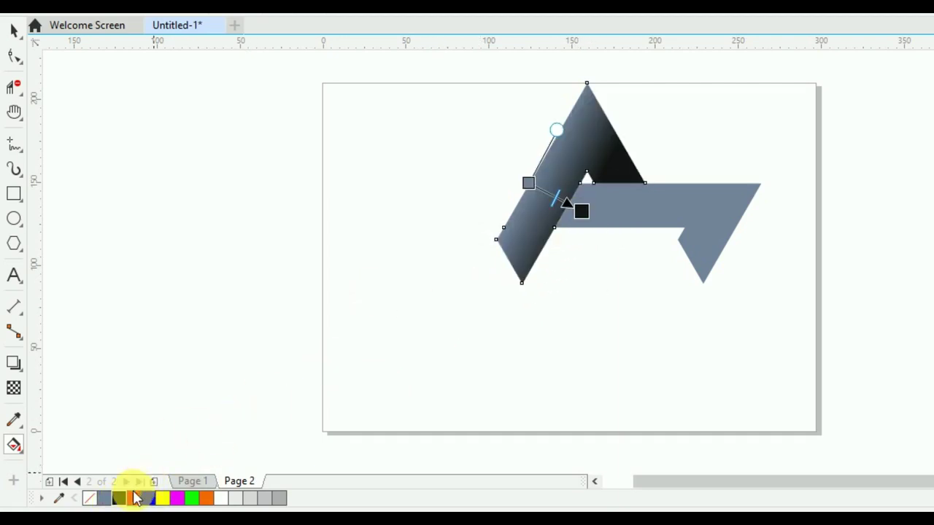
{"action": "mouse_move", "coordinate": [120, 502]}
{"action": "left_mouse_down"}
{"action": "mouse_move", "coordinate": [471, 259]}
{"action": "mouse_move", "coordinate": [550, 184]}
{"action": "mouse_move", "coordinate": [528, 183]}
{"action": "left_mouse_up"}
{"action": "mouse_move", "coordinate": [136, 500]}
{"action": "left_mouse_down"}
{"action": "mouse_move", "coordinate": [525, 202]}
{"action": "mouse_move", "coordinate": [550, 194]}
{"action": "left_mouse_up"}
Step: Stretch both black ends of the top band's fountain fill well beyond its edges, leaving mostly red with dark shading on the inner right arm
{"action": "left_click_drag", "start_coordinate": [593, 222], "coordinate": [612, 231]}
{"action": "left_click_drag", "start_coordinate": [535, 194], "coordinate": [511, 172]}
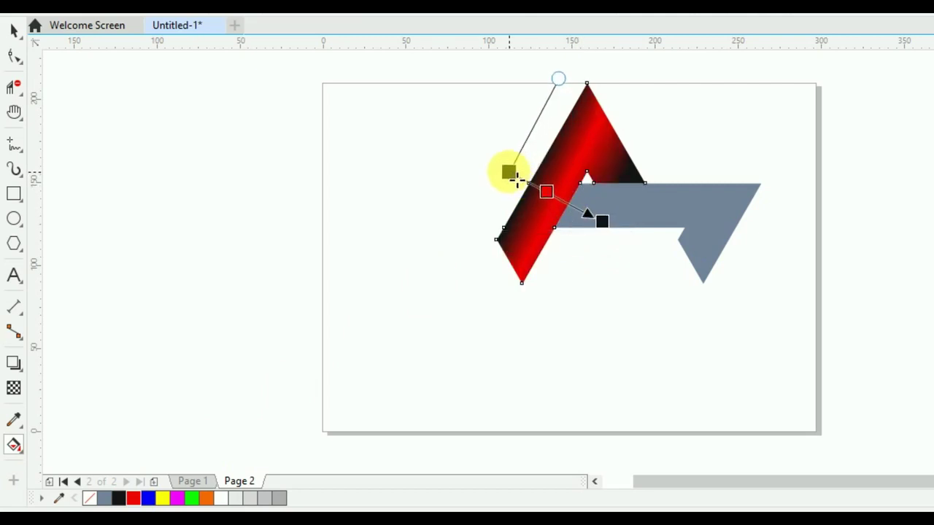
{"action": "left_click_drag", "start_coordinate": [601, 221], "coordinate": [646, 244]}
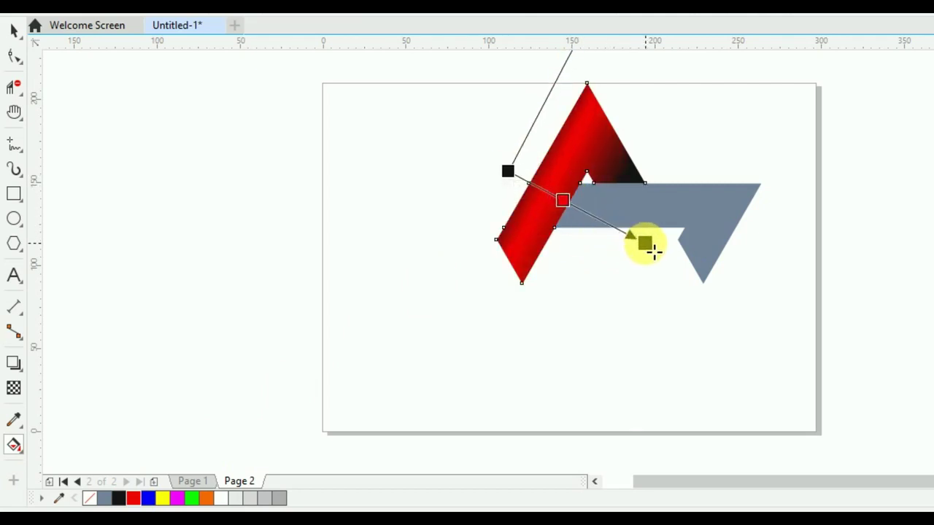
{"action": "left_click_drag", "start_coordinate": [516, 183], "coordinate": [496, 172]}
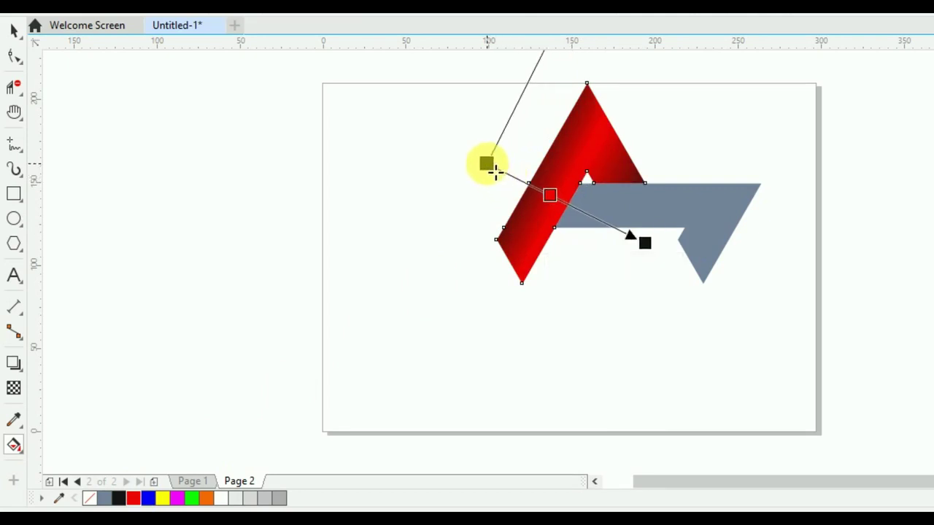
{"action": "left_click", "coordinate": [645, 243]}
{"action": "left_click_drag", "start_coordinate": [645, 243], "coordinate": [654, 253]}
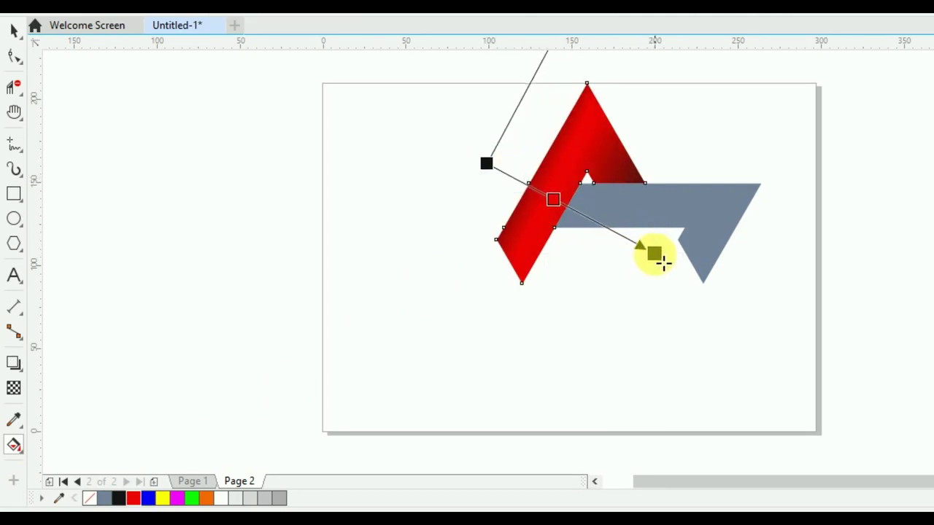
{"action": "left_click", "coordinate": [486, 165]}
{"action": "left_click_drag", "start_coordinate": [487, 164], "coordinate": [465, 154]}
{"action": "left_click", "coordinate": [654, 254]}
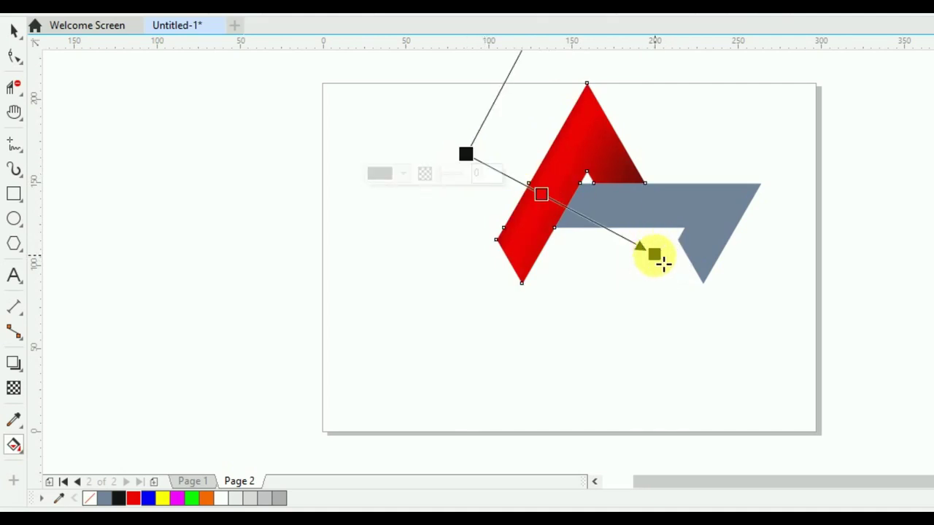
{"action": "left_click_drag", "start_coordinate": [664, 263], "coordinate": [670, 275]}
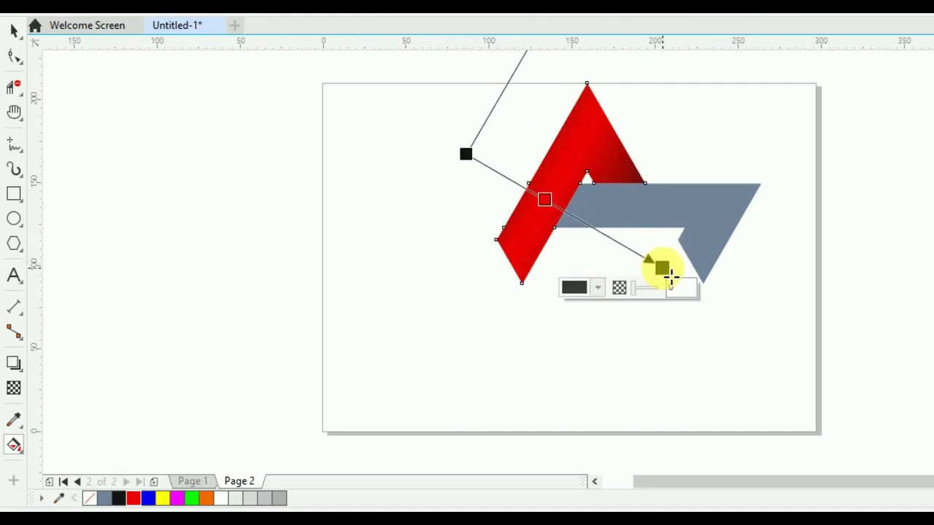
{"action": "left_click_drag", "start_coordinate": [475, 160], "coordinate": [443, 141]}
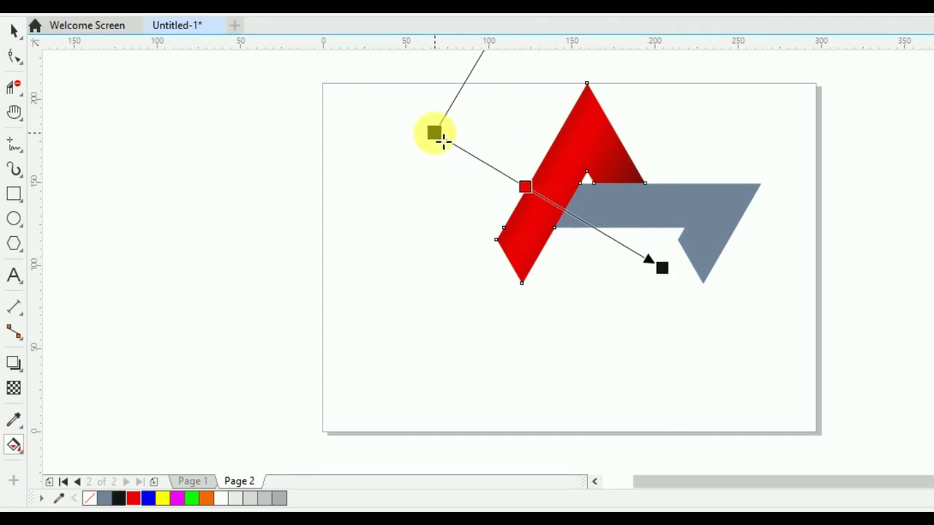
{"action": "left_click_drag", "start_coordinate": [670, 275], "coordinate": [718, 297]}
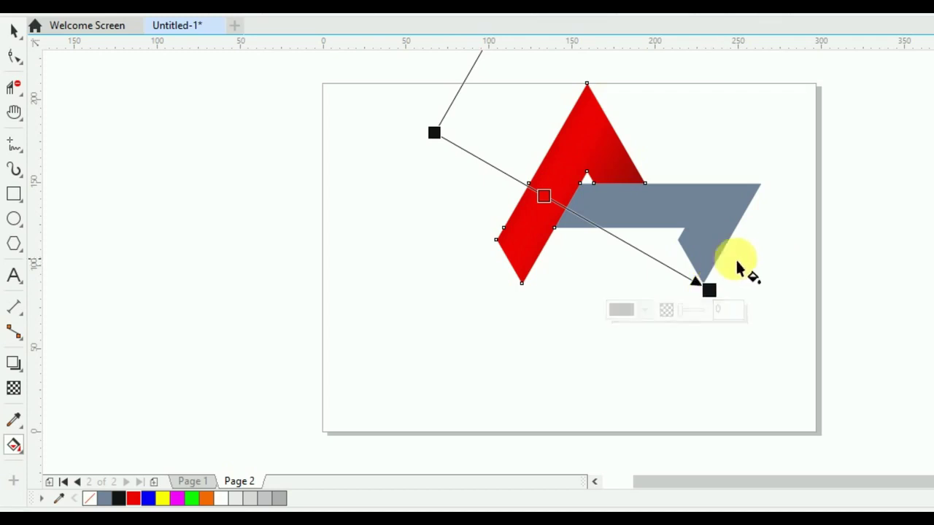
{"action": "left_click", "coordinate": [759, 270]}
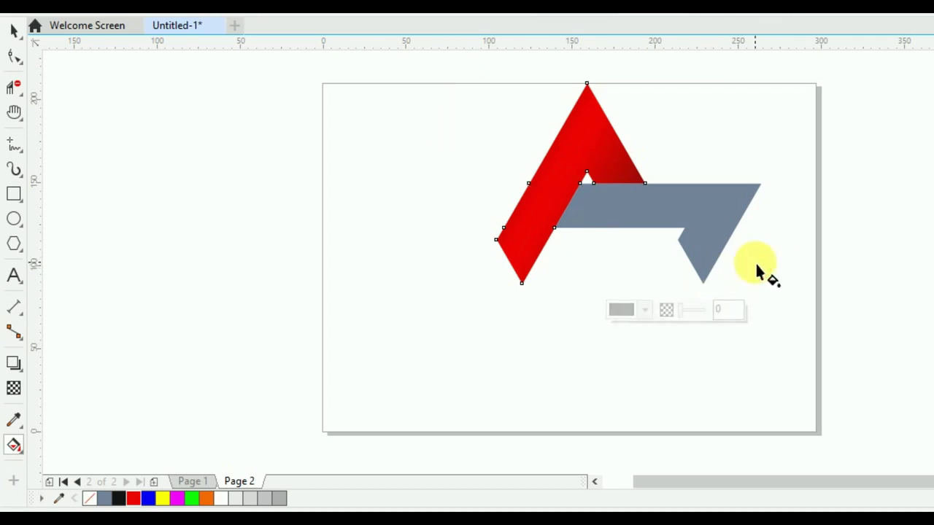
Step: Apply a vertical linear fountain fill to the adjoining upper-right band, black at both ends with blue in the middle
{"action": "left_click", "coordinate": [662, 207]}
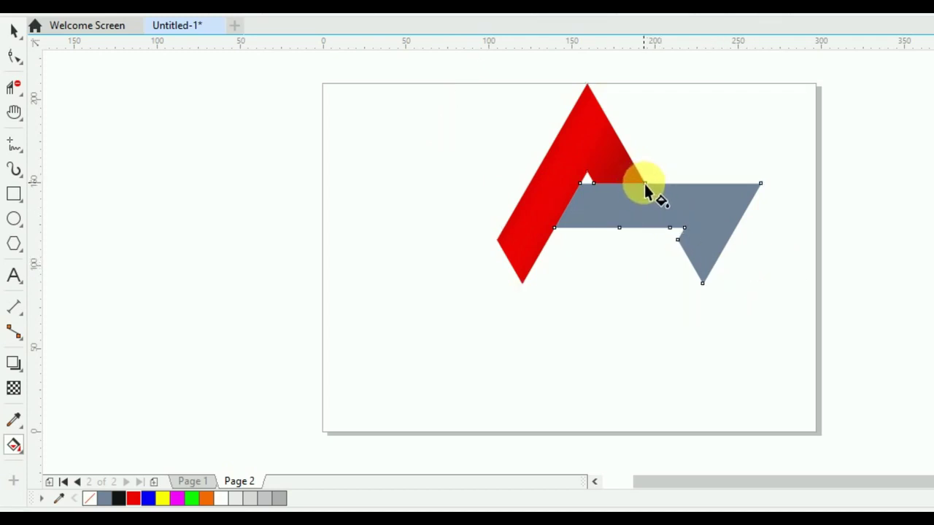
{"action": "left_click_drag", "start_coordinate": [647, 187], "coordinate": [644, 252]}
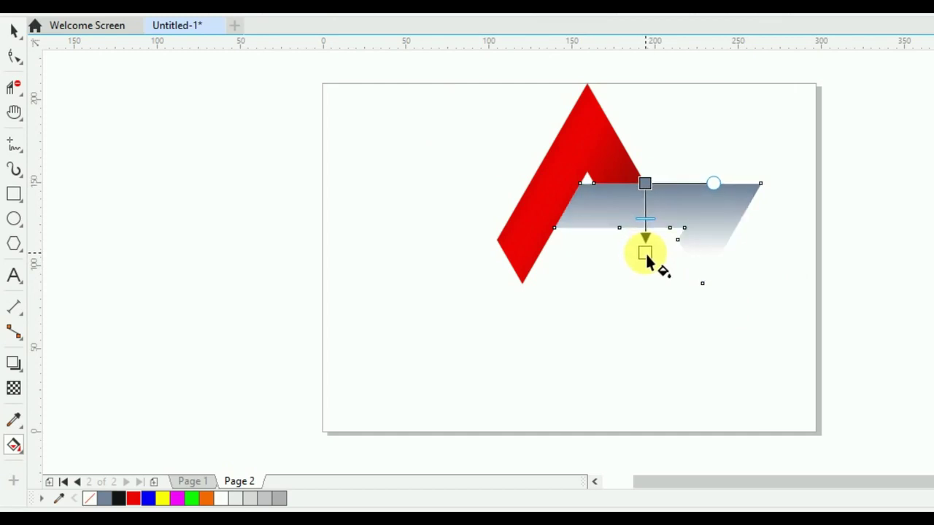
{"action": "left_click_drag", "start_coordinate": [134, 501], "coordinate": [544, 278]}
{"action": "left_click_drag", "start_coordinate": [636, 258], "coordinate": [645, 254]}
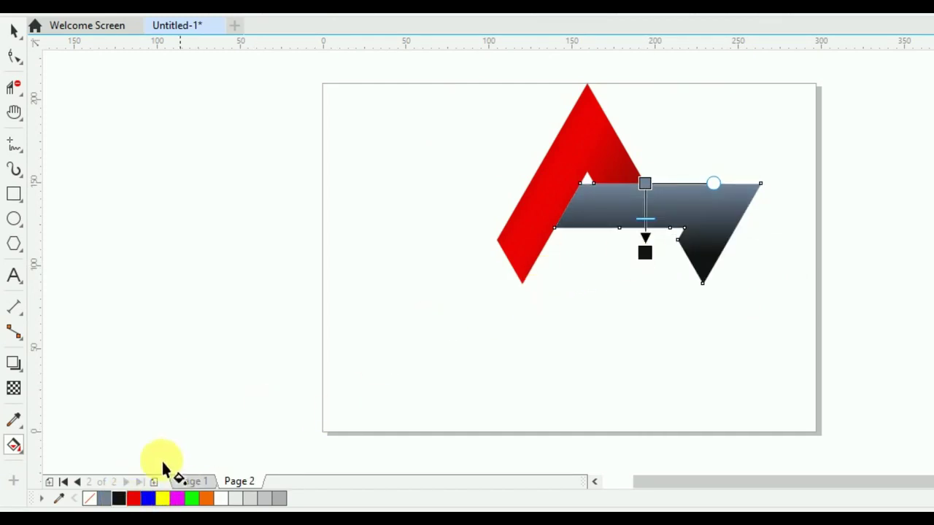
{"action": "left_click_drag", "start_coordinate": [651, 184], "coordinate": [645, 184]}
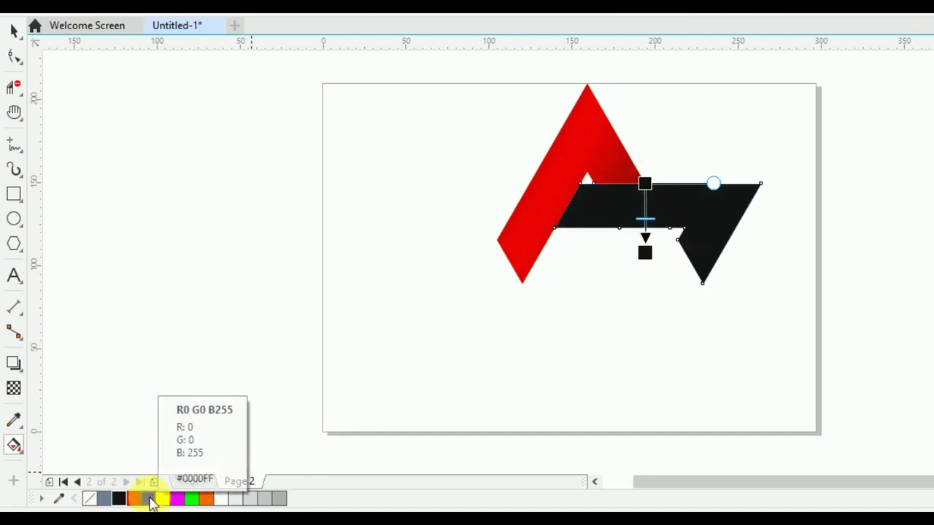
{"action": "left_click_drag", "start_coordinate": [149, 501], "coordinate": [645, 215]}
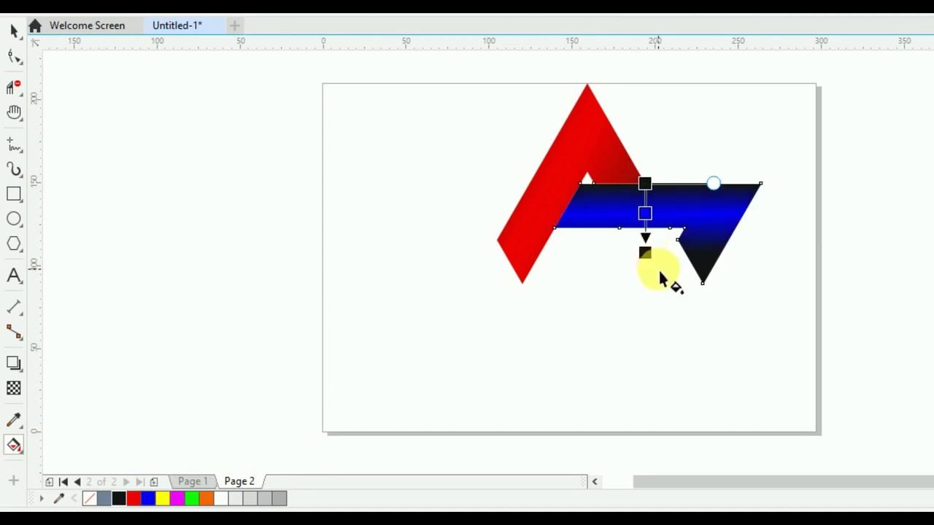
Step: Extend both black ends of the blue band's fountain fill above and below the band, leaving mostly blue with a darker lower tip
{"action": "left_click_drag", "start_coordinate": [653, 255], "coordinate": [649, 304]}
{"action": "left_click_drag", "start_coordinate": [647, 184], "coordinate": [652, 143]}
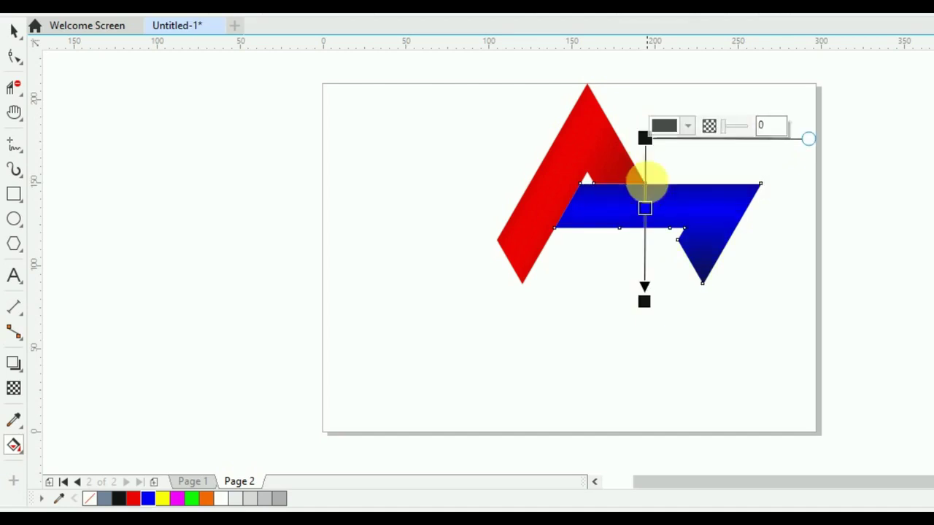
{"action": "left_click", "coordinate": [647, 303]}
{"action": "left_click_drag", "start_coordinate": [654, 312], "coordinate": [651, 324]}
{"action": "left_click_drag", "start_coordinate": [642, 317], "coordinate": [652, 129]}
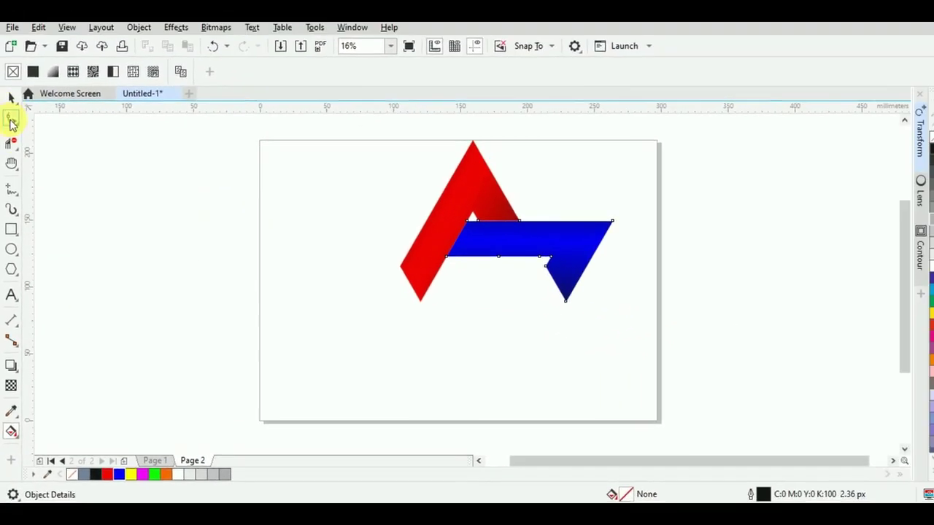
Step: Rotate the blue band by 120° around the star's centre with 2 copies
{"action": "left_click", "coordinate": [10, 100]}
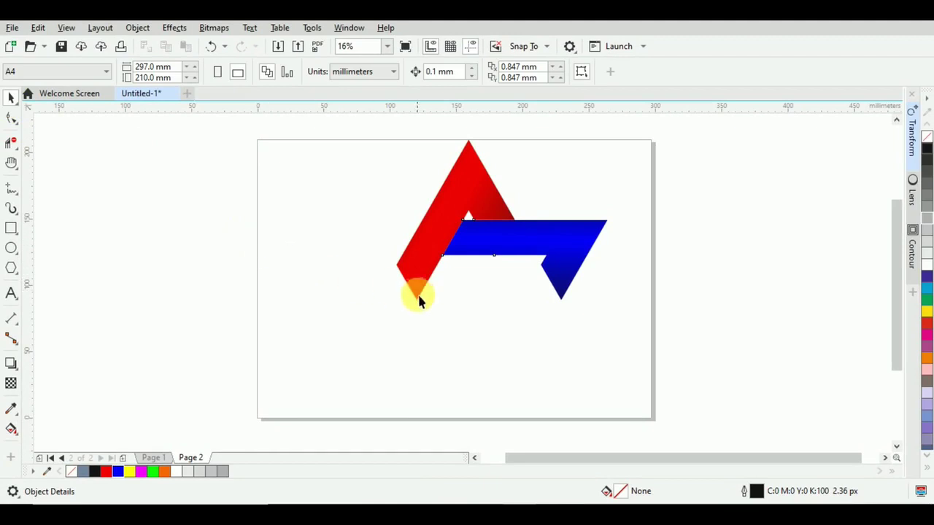
{"action": "left_click", "coordinate": [538, 257]}
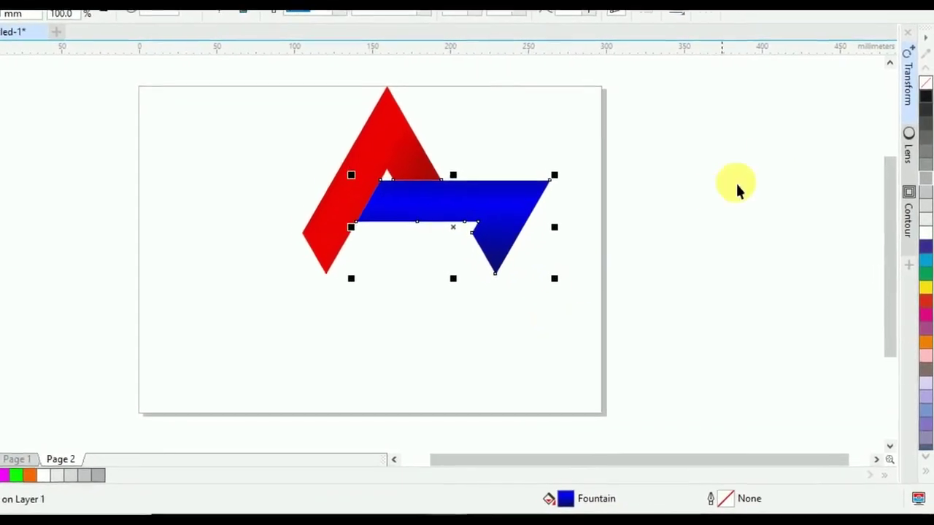
{"action": "left_click", "coordinate": [909, 73]}
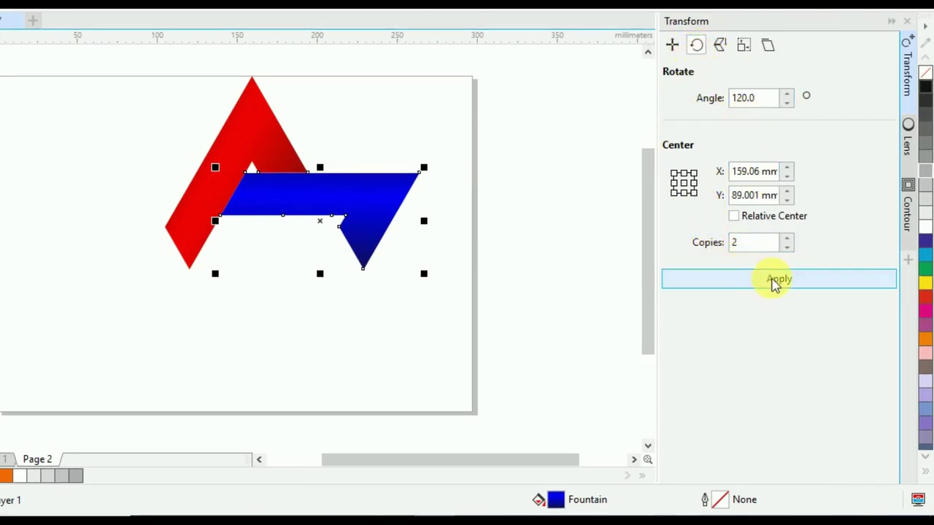
{"action": "left_click", "coordinate": [776, 282]}
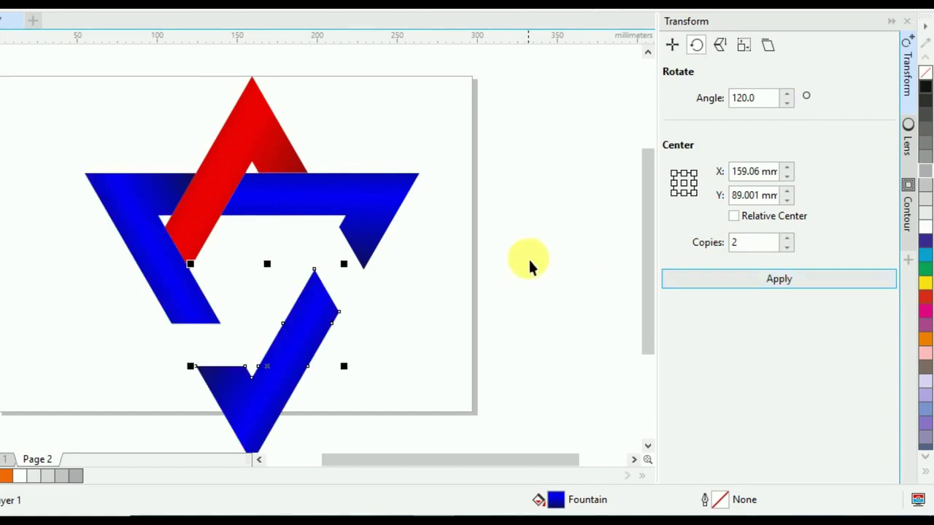
Step: Rotate the red band by 120° around the star's centre with 2 copies, and collapse the transform settings
{"action": "left_click", "coordinate": [269, 196]}
{"action": "left_click", "coordinate": [240, 141]}
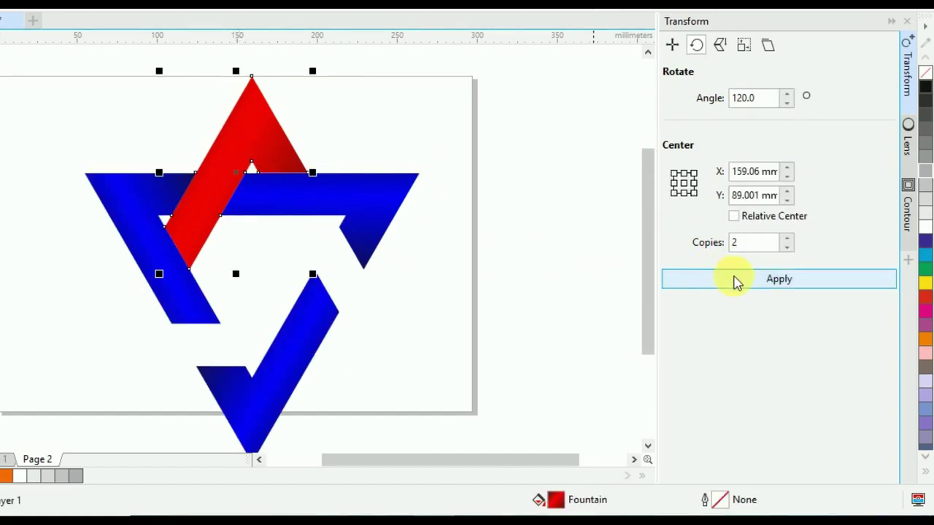
{"action": "left_click", "coordinate": [772, 284]}
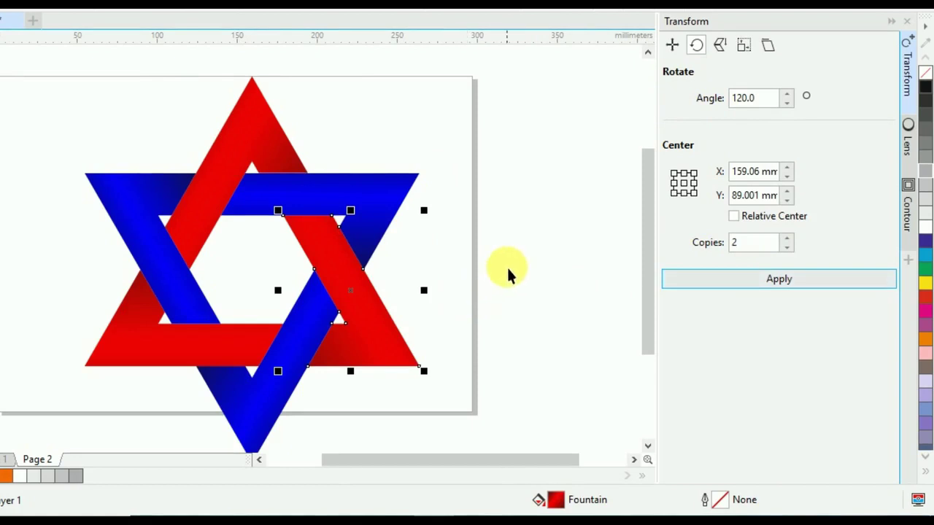
{"action": "left_click", "coordinate": [891, 22]}
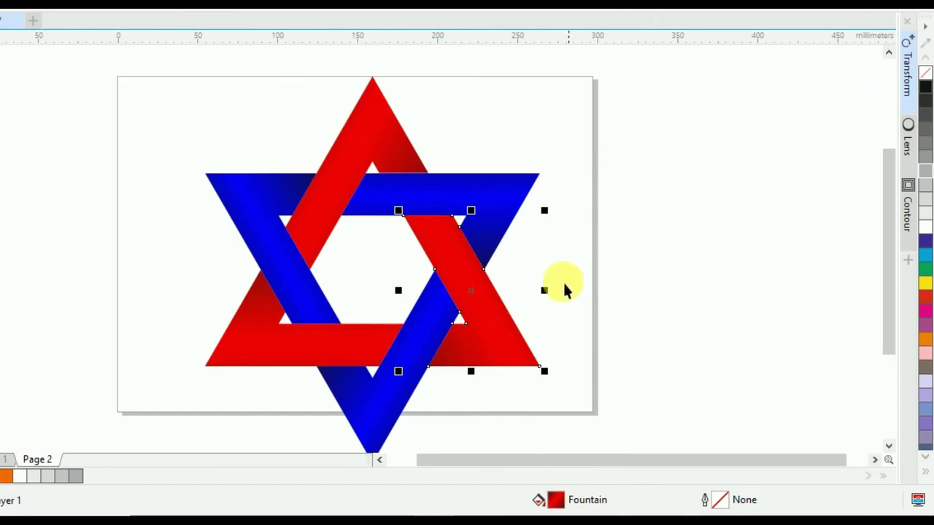
Step: Group all the star's bands and centre the group on the page
{"action": "left_click", "coordinate": [655, 290]}
{"action": "key", "text": "ctrl+a"}
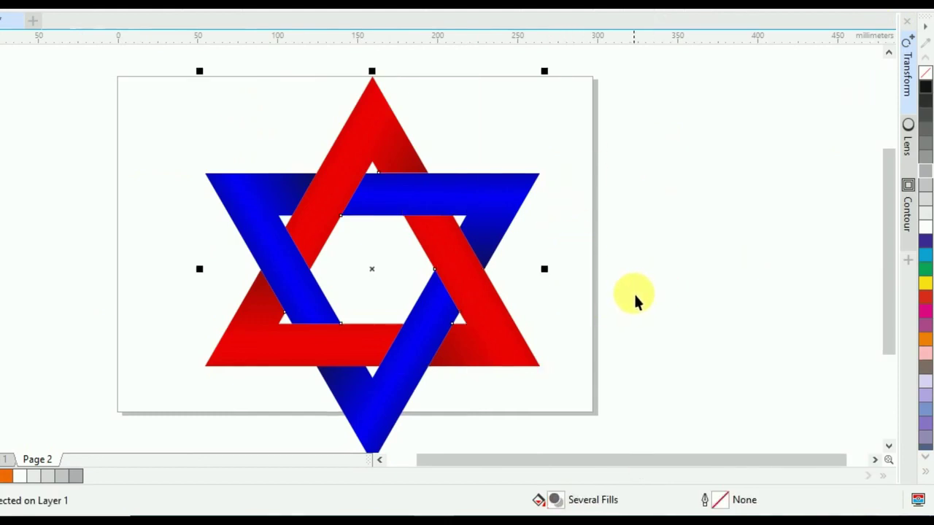
{"action": "key", "text": "ctrl+g"}
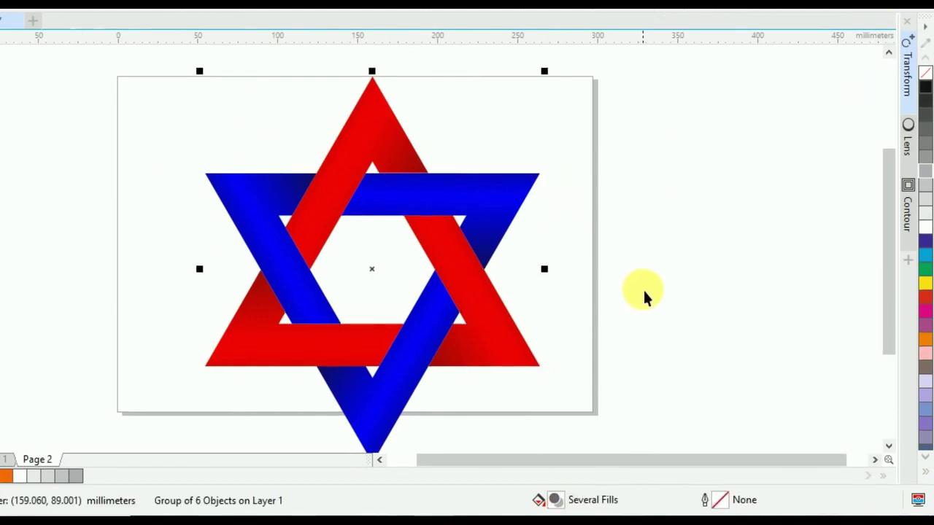
{"action": "key", "text": "p"}
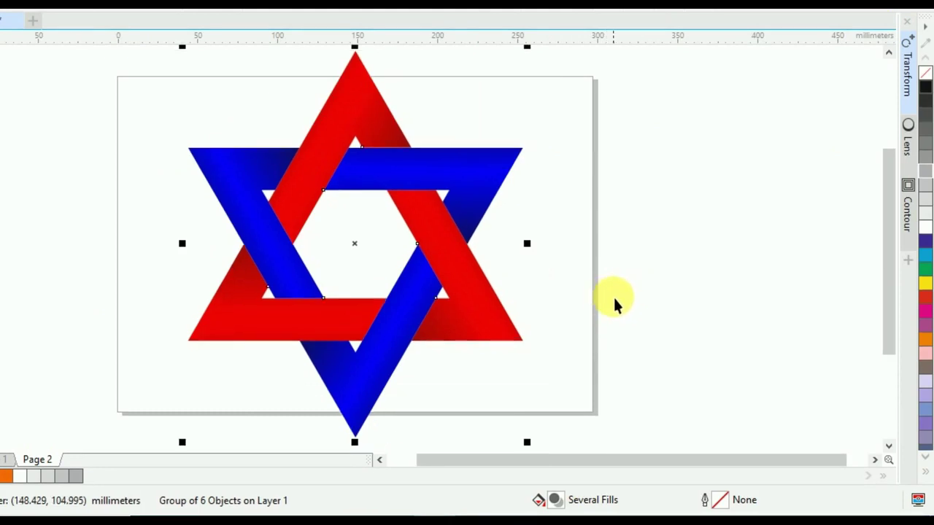
{"action": "left_click", "coordinate": [660, 293]}
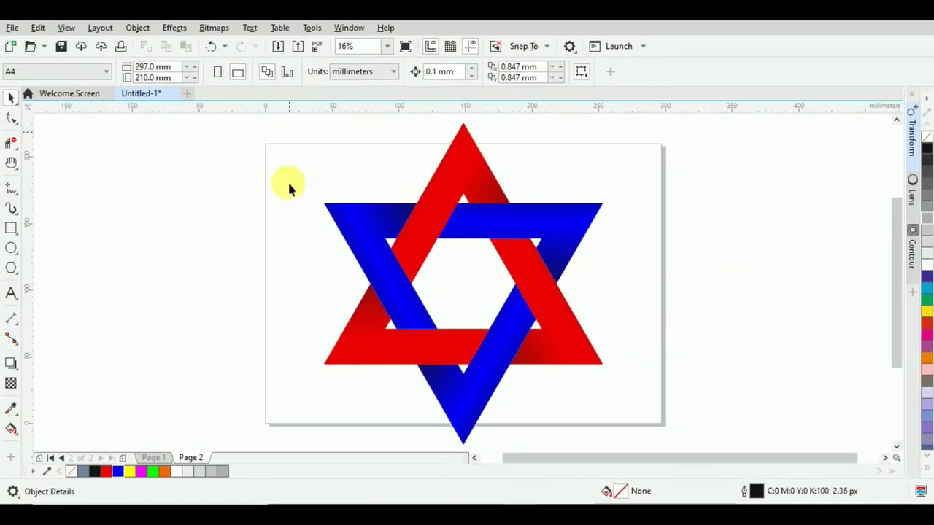
Step: Hide the page border around the finished star
{"action": "left_click", "coordinate": [66, 27]}
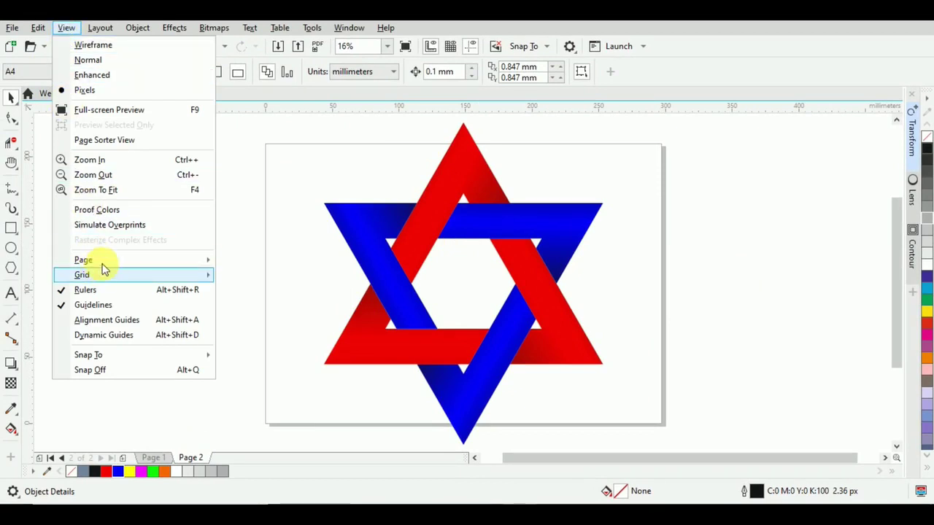
{"action": "mouse_move", "coordinate": [153, 270]}
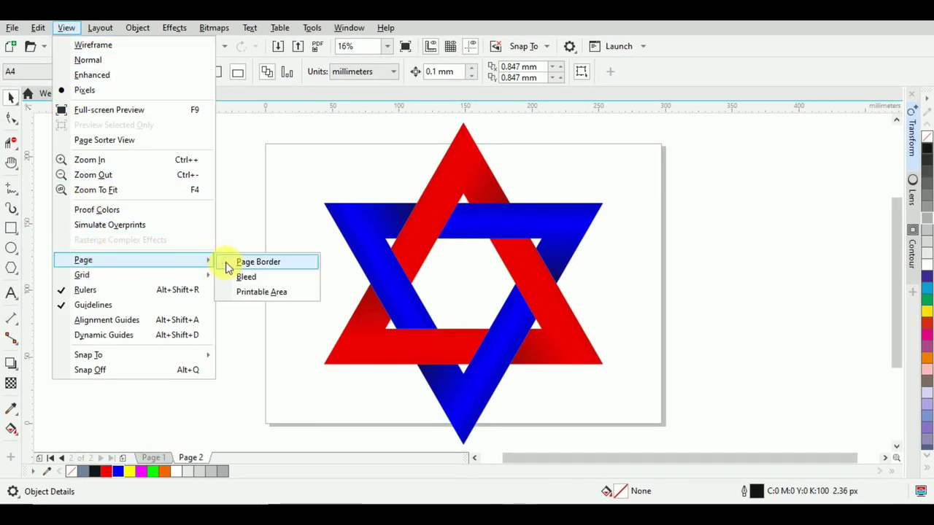
{"action": "left_click", "coordinate": [255, 261]}
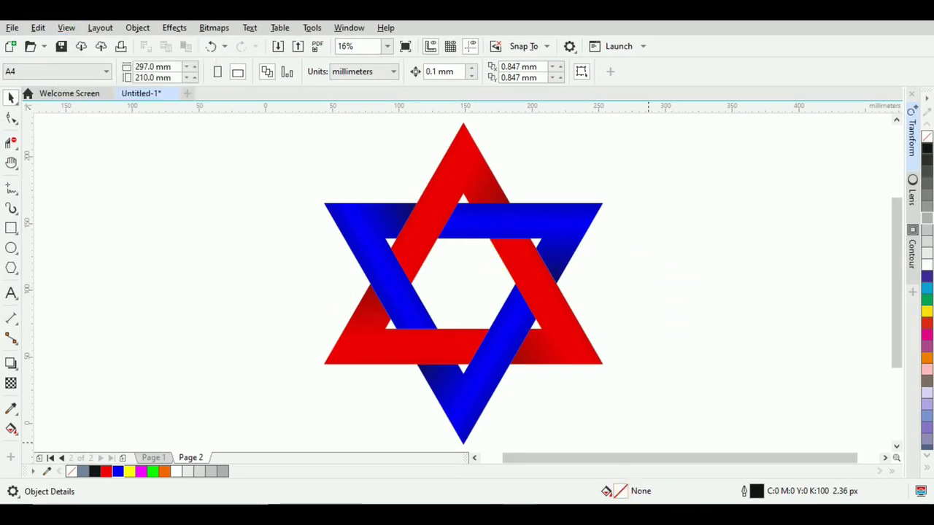